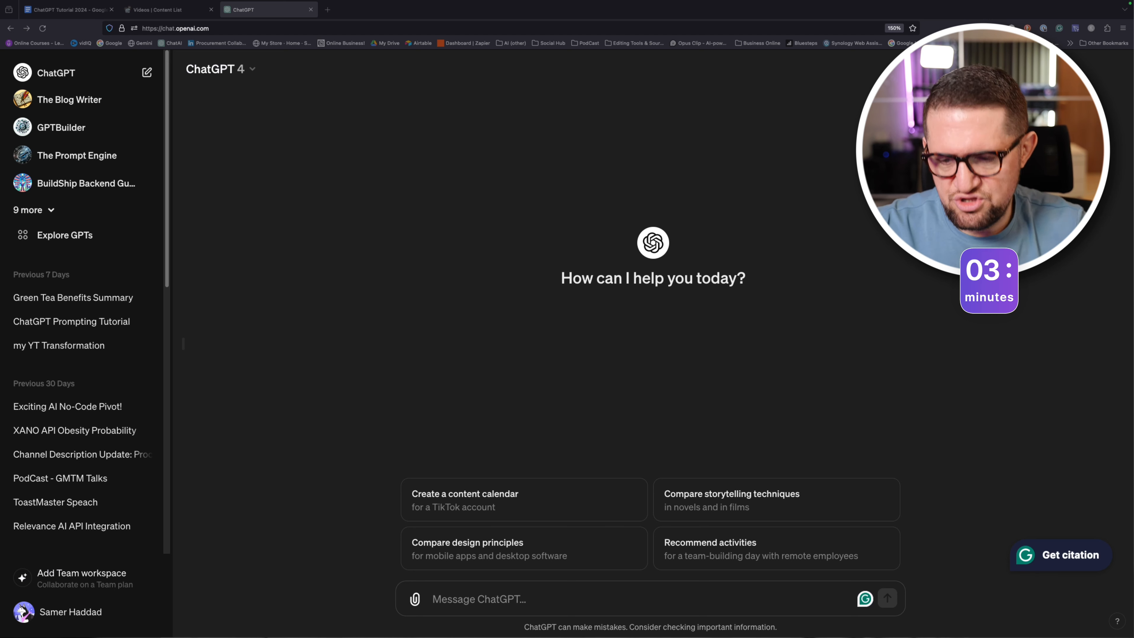
Review the account settings for General, Beta features, Data controls and Builder profile, then close the settings
left_click(56, 581)
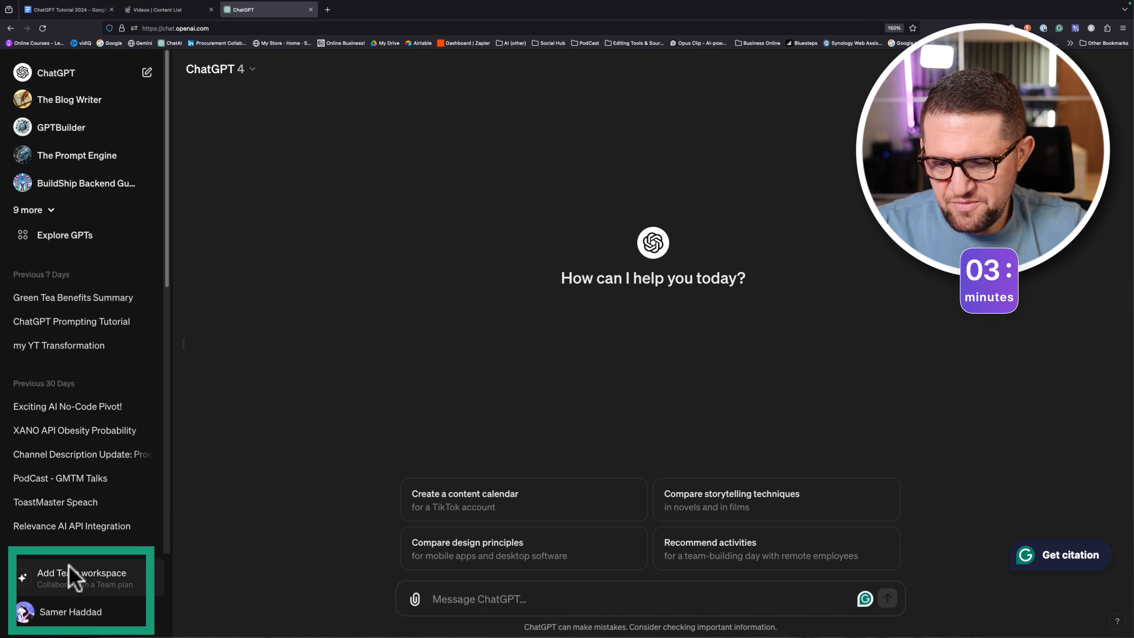
left_click(72, 616)
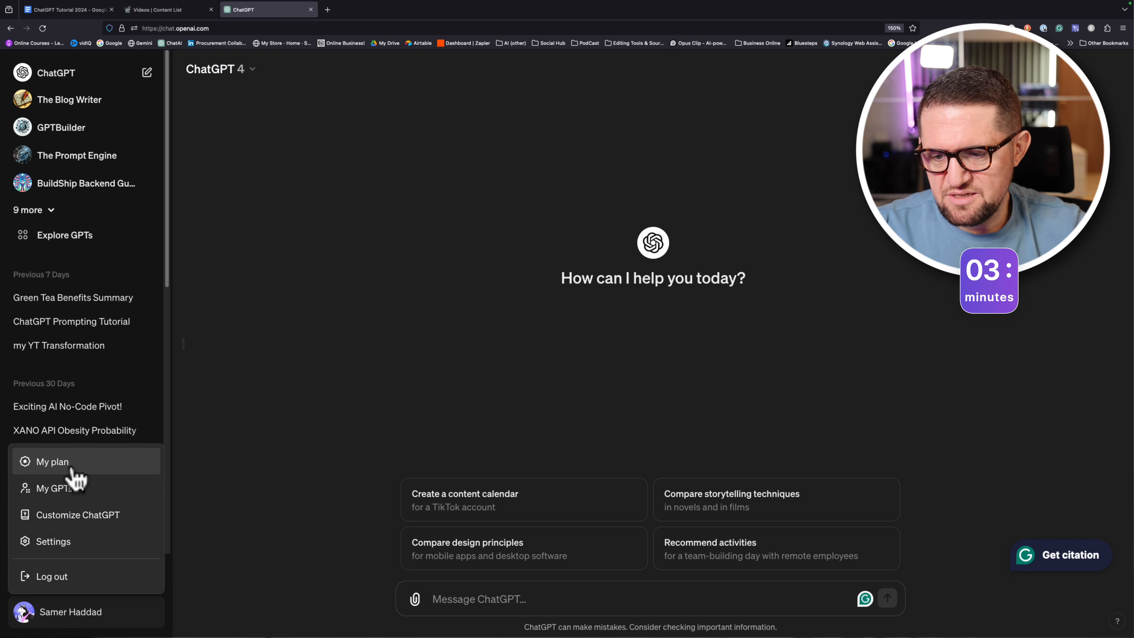
left_click(54, 541)
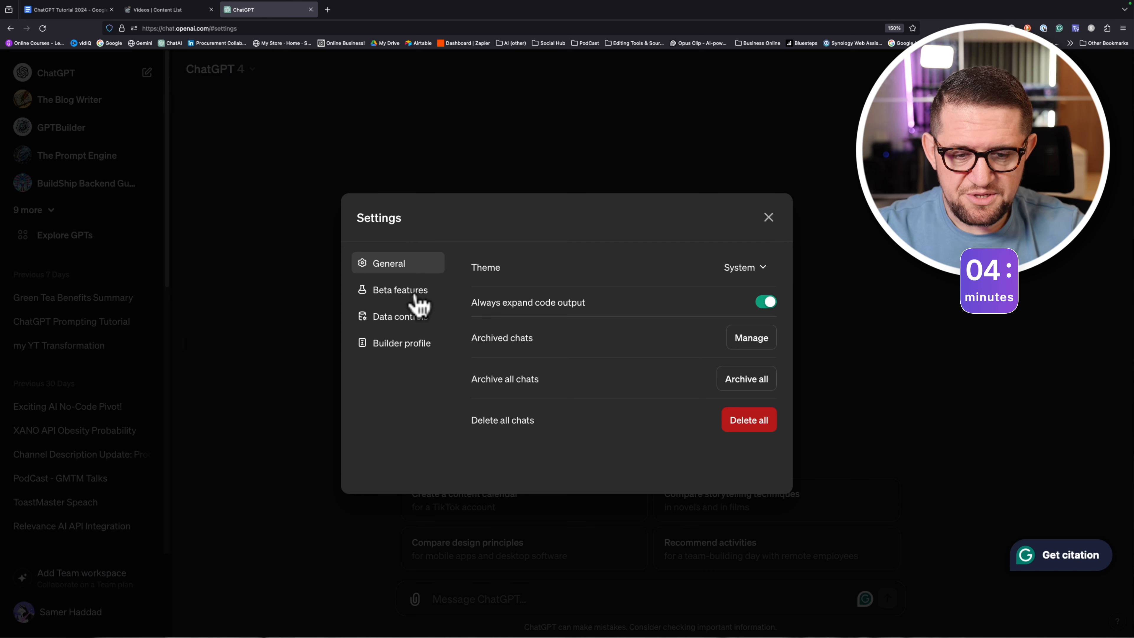
left_click(417, 305)
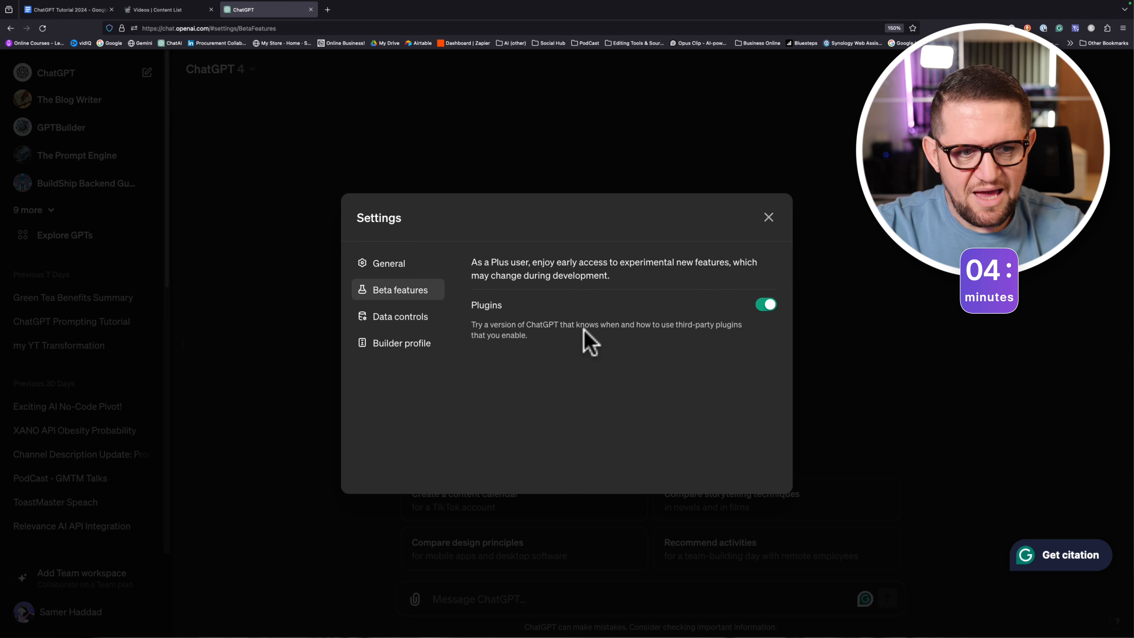
left_click(404, 317)
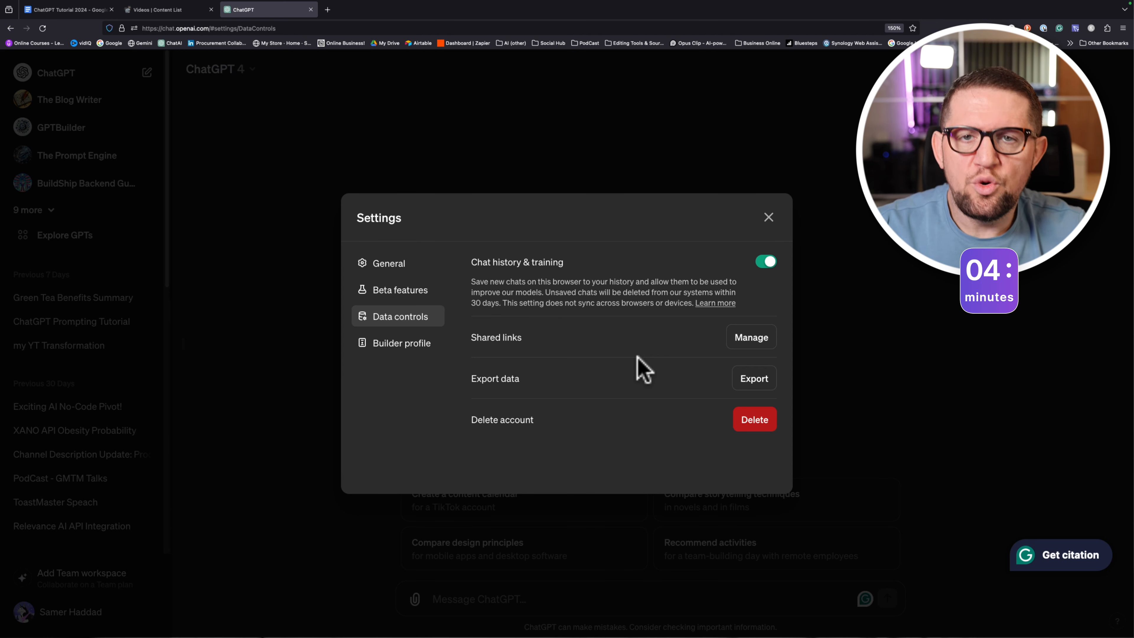
left_click(392, 344)
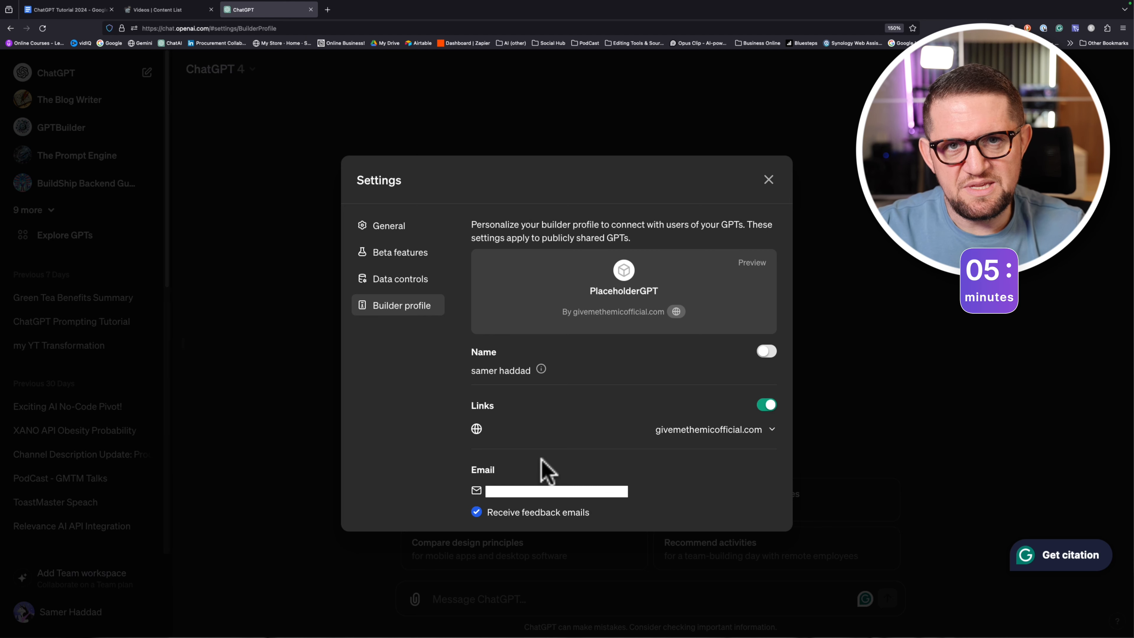
left_click(769, 180)
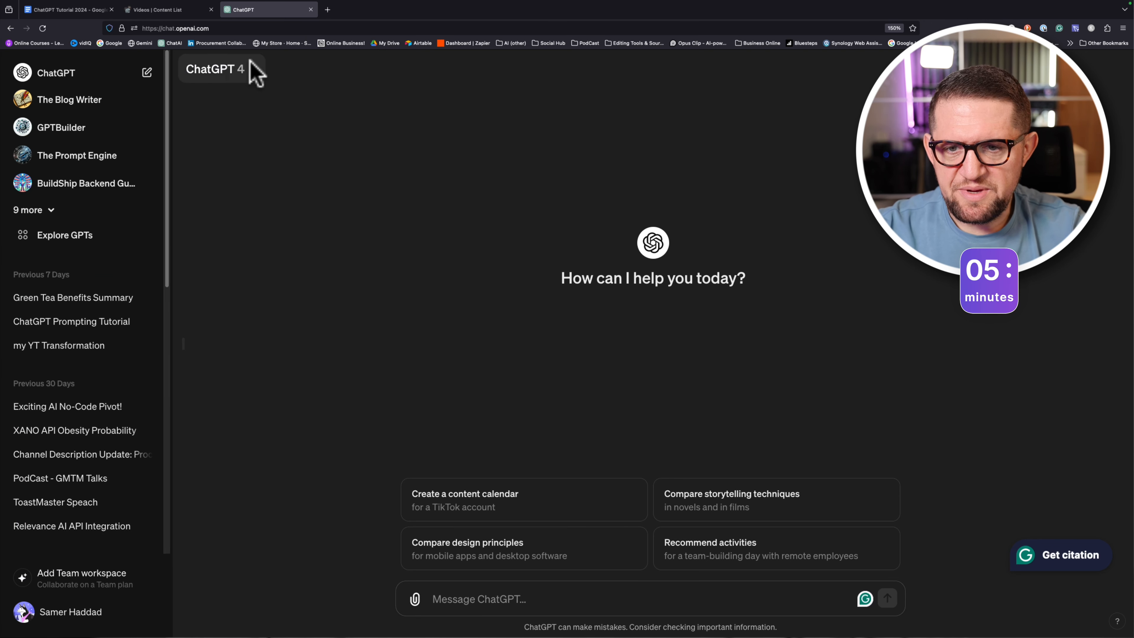
Switch the chat model from GPT-4 to Plugins and open the list of plugins that can be enabled
left_click(237, 70)
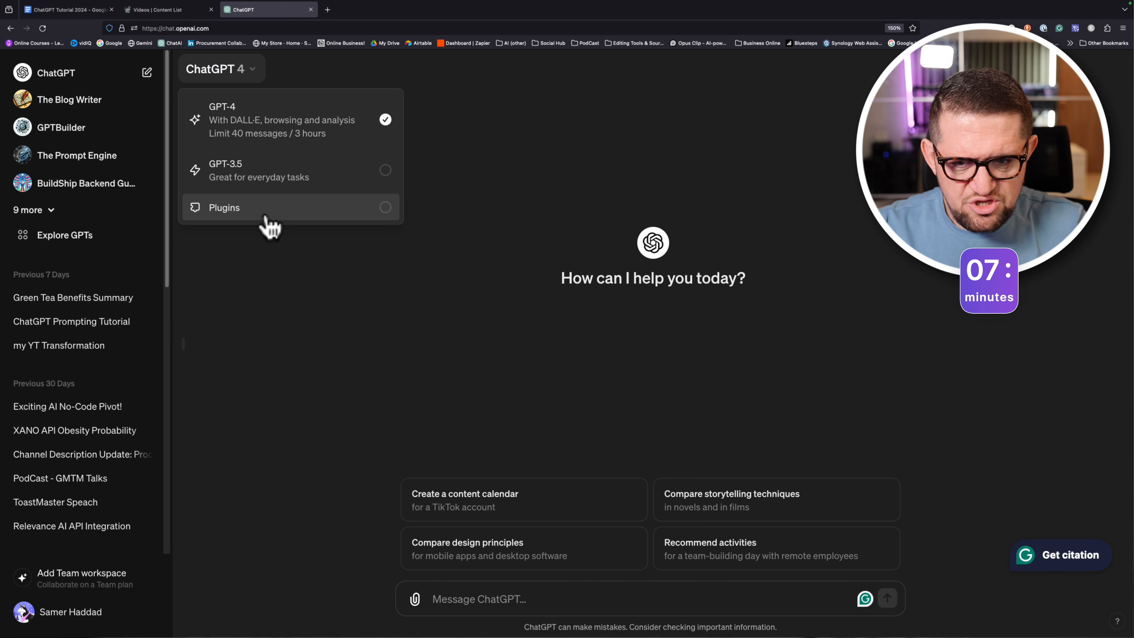
left_click(267, 218)
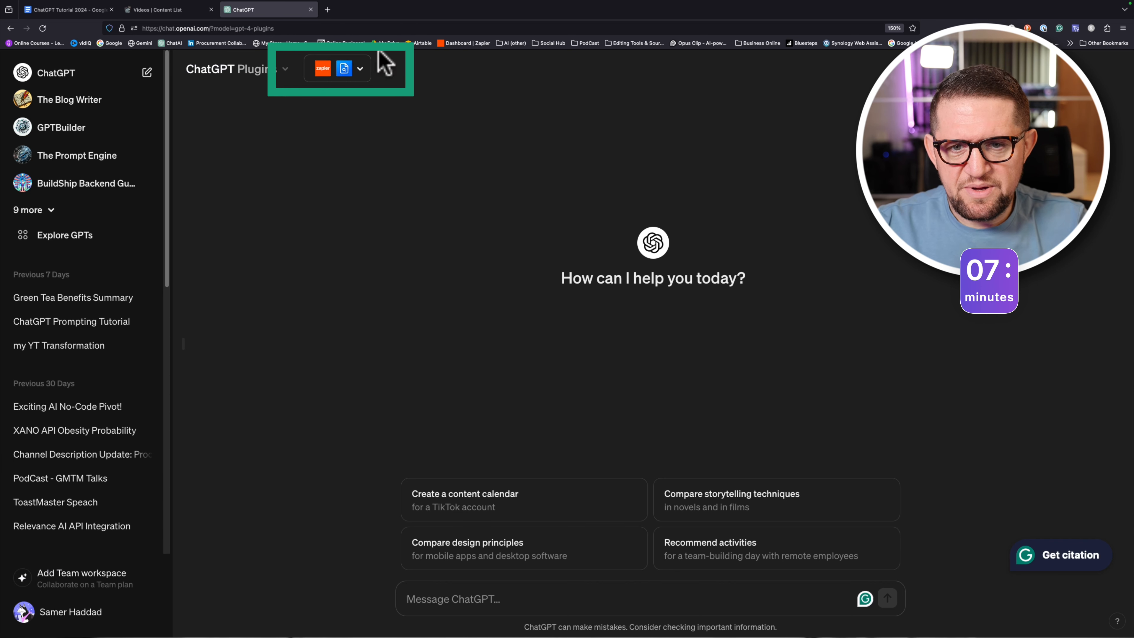
left_click(361, 71)
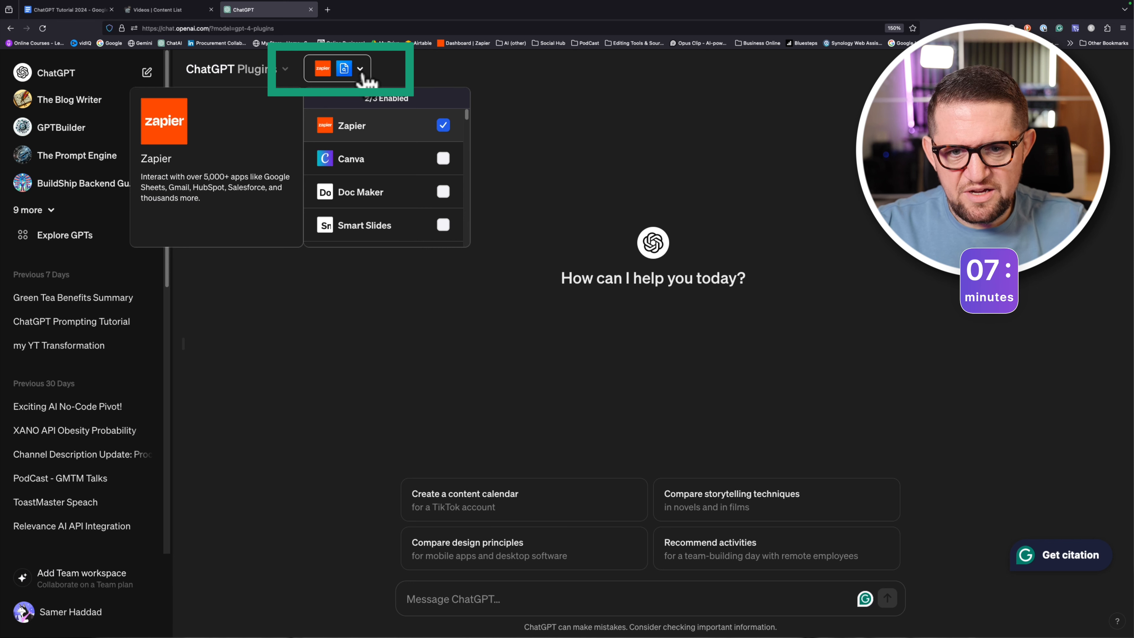
Look through the whole plugin list and examine entries such as AskYourPDF, SEO Content Marketing, SEO and Ai PDF
scroll(400, 140, "down", 10)
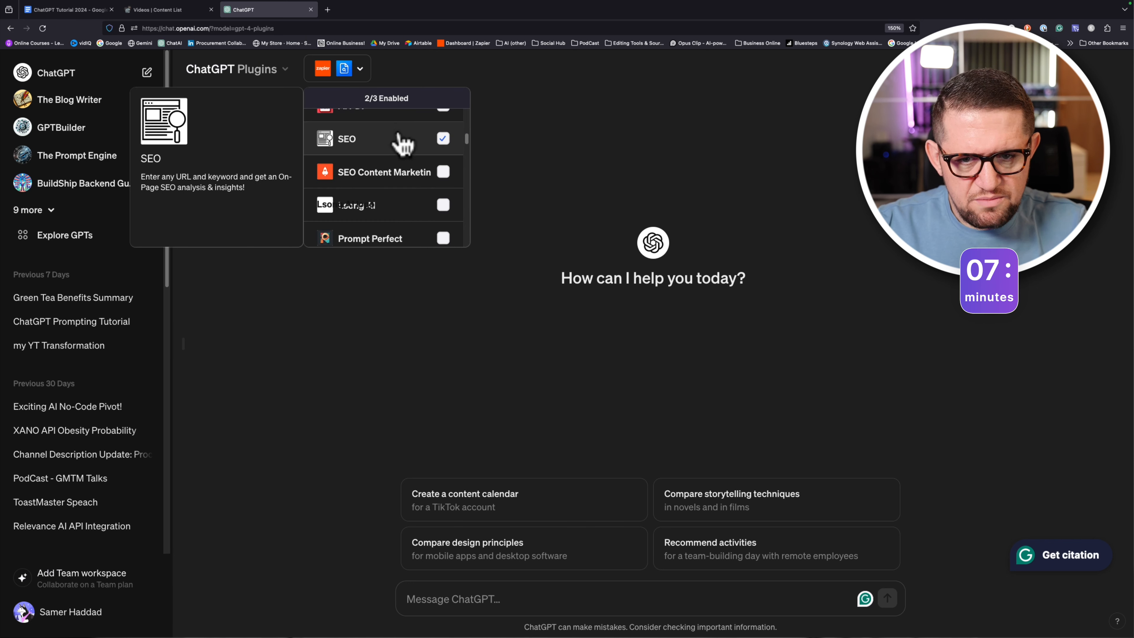
scroll(403, 142, "down", 15)
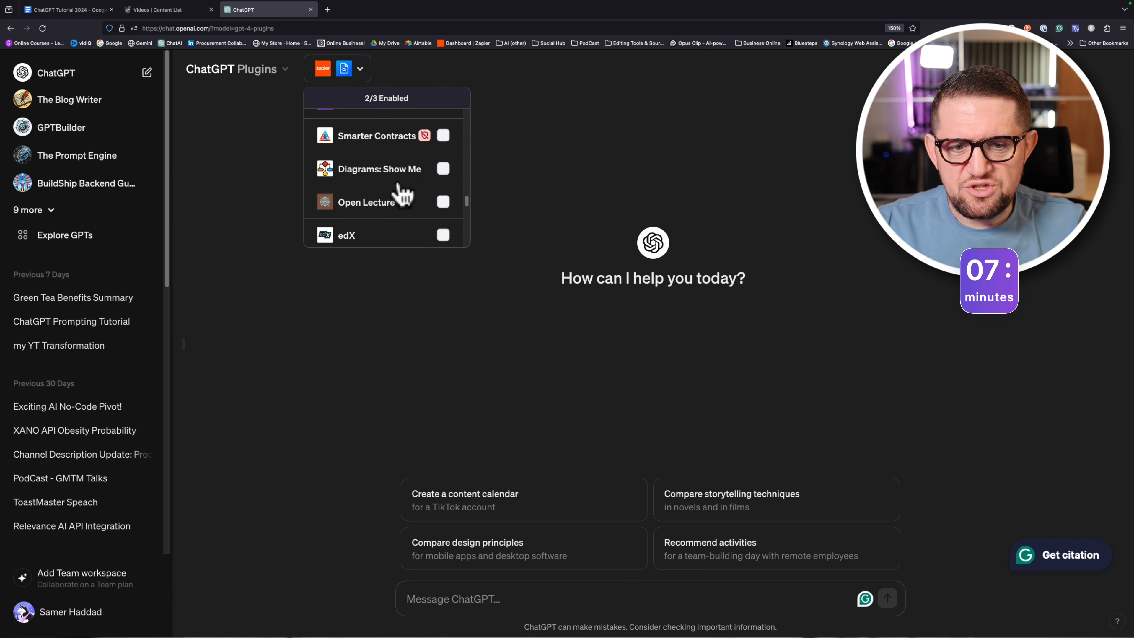
scroll(403, 193, "down", 10)
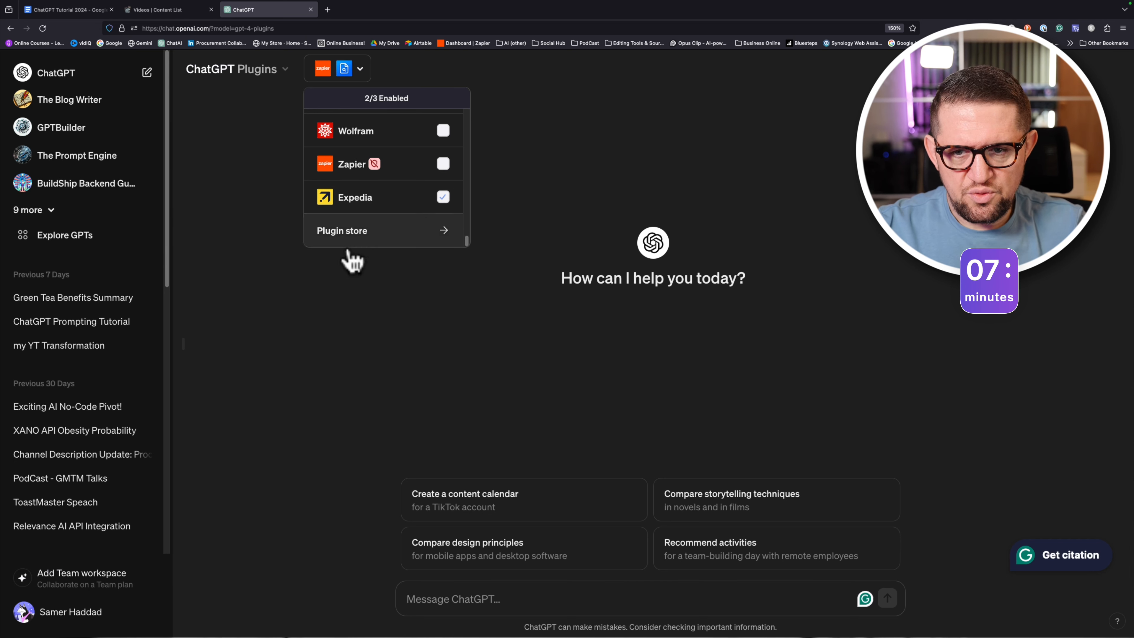
scroll(390, 208, "up", 3)
scroll(403, 197, "up", 5)
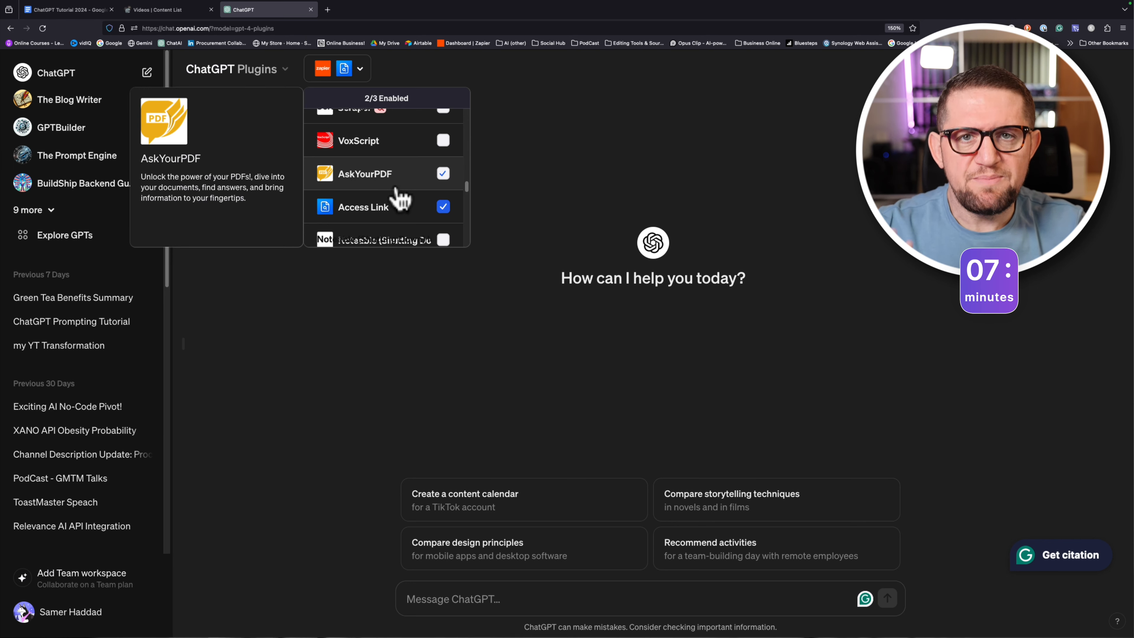
scroll(402, 198, "up", 5)
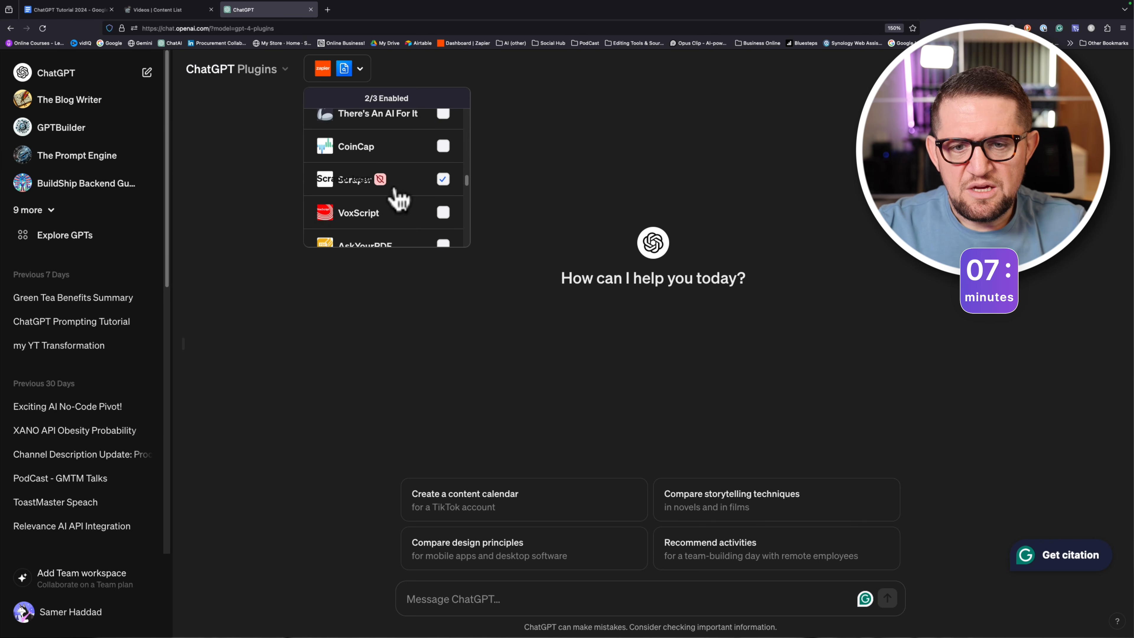
scroll(402, 198, "up", 6)
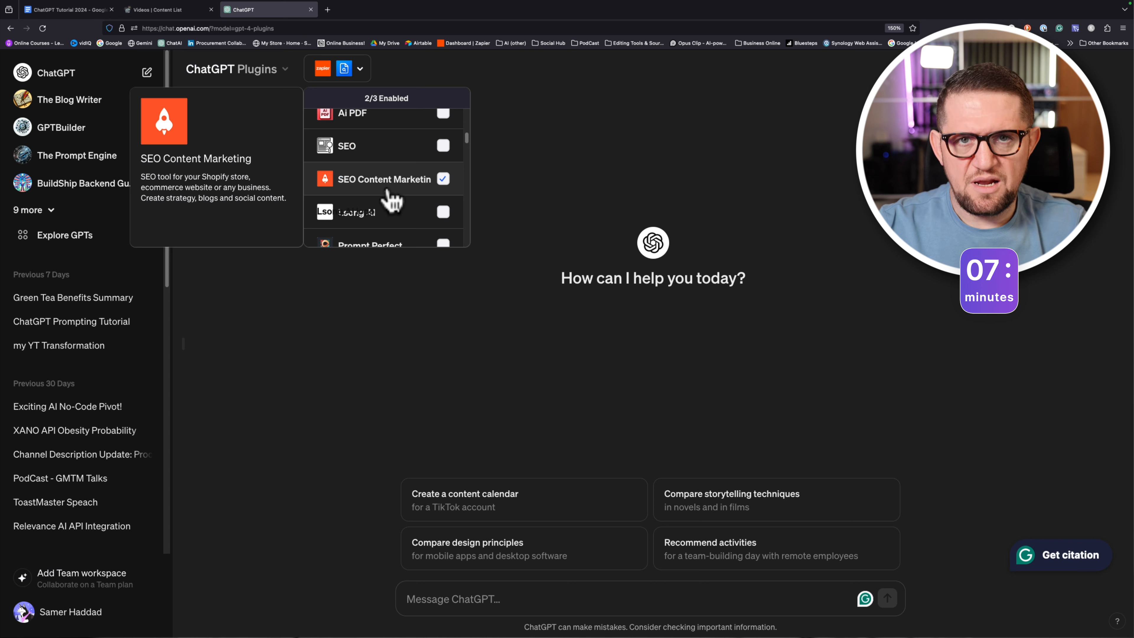
scroll(384, 192, "up", 1)
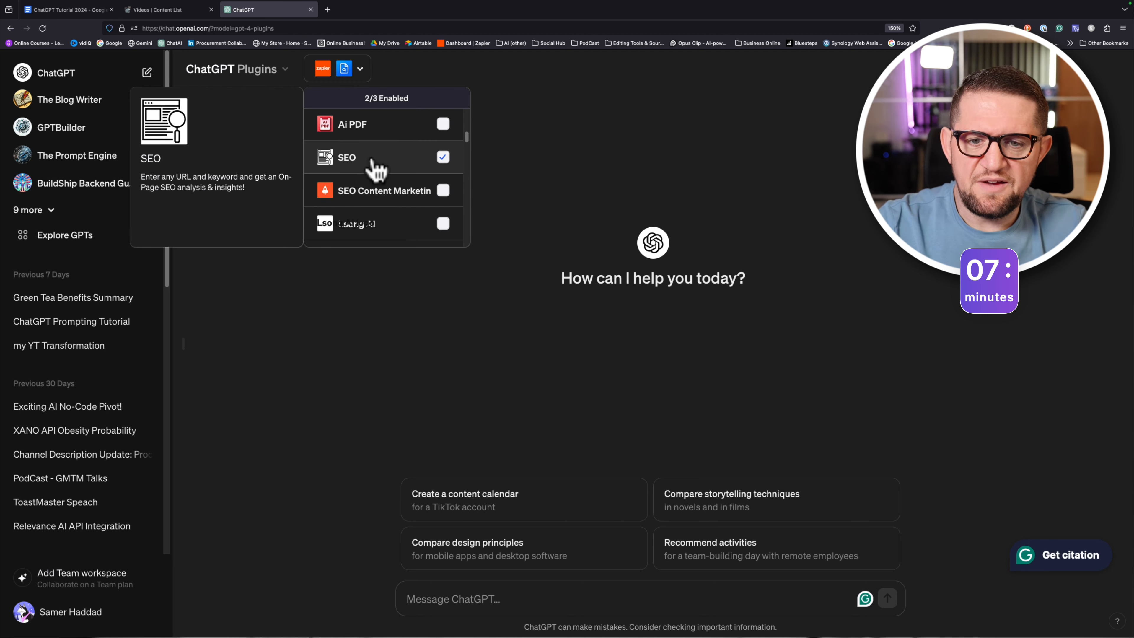
left_click(380, 135)
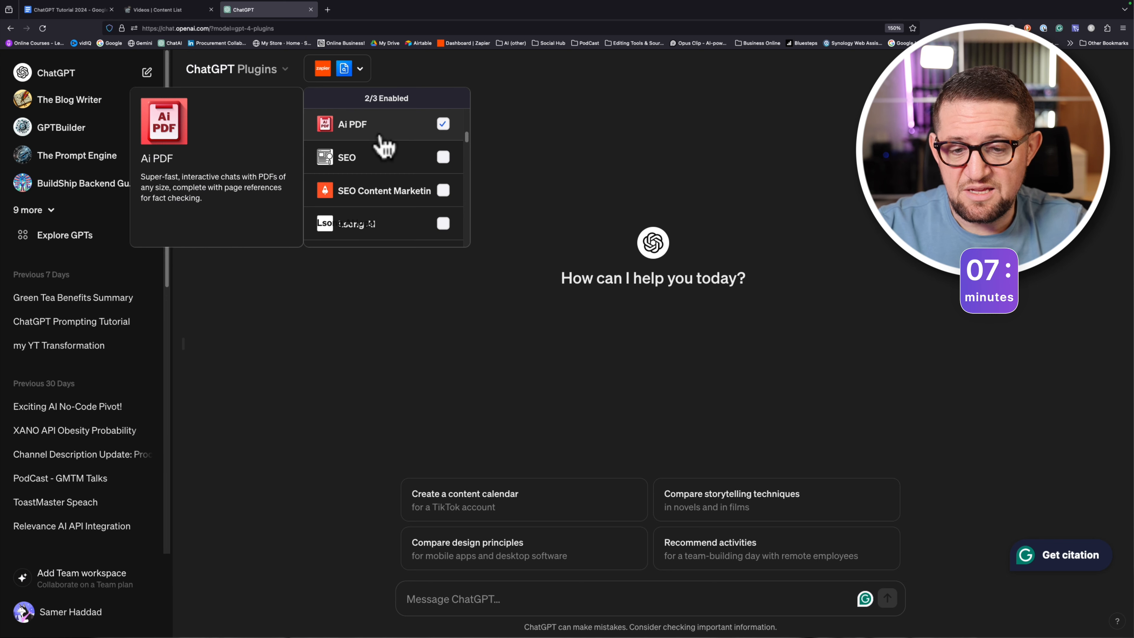
scroll(382, 170, "down", 5)
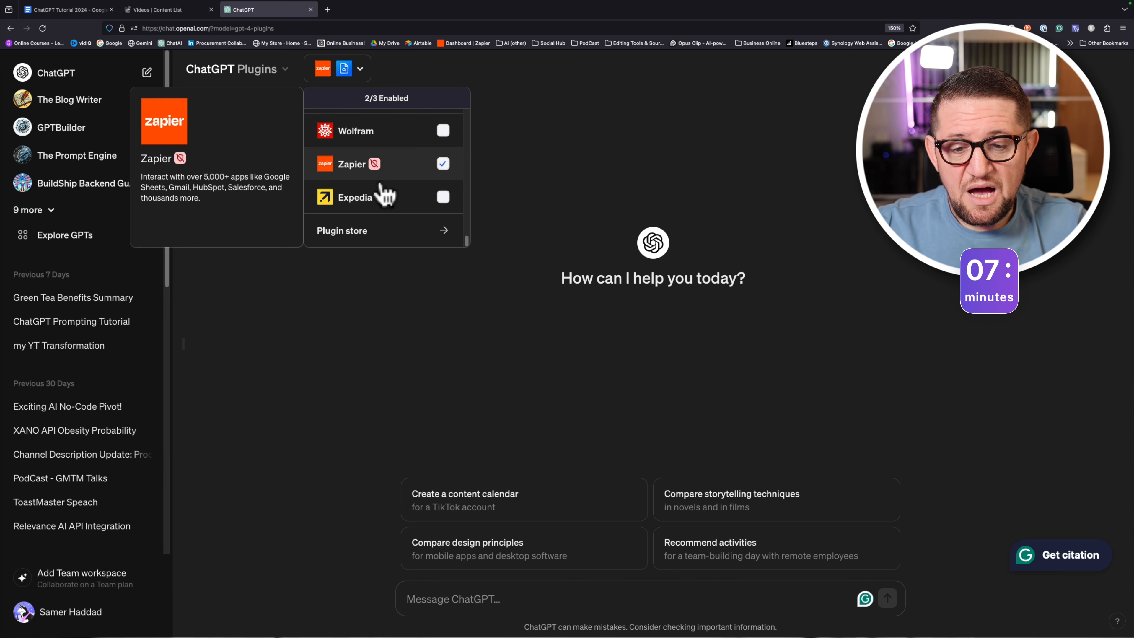
Open the Plugin store, view the installed plugins and the plugin search, then close the store
left_click(353, 233)
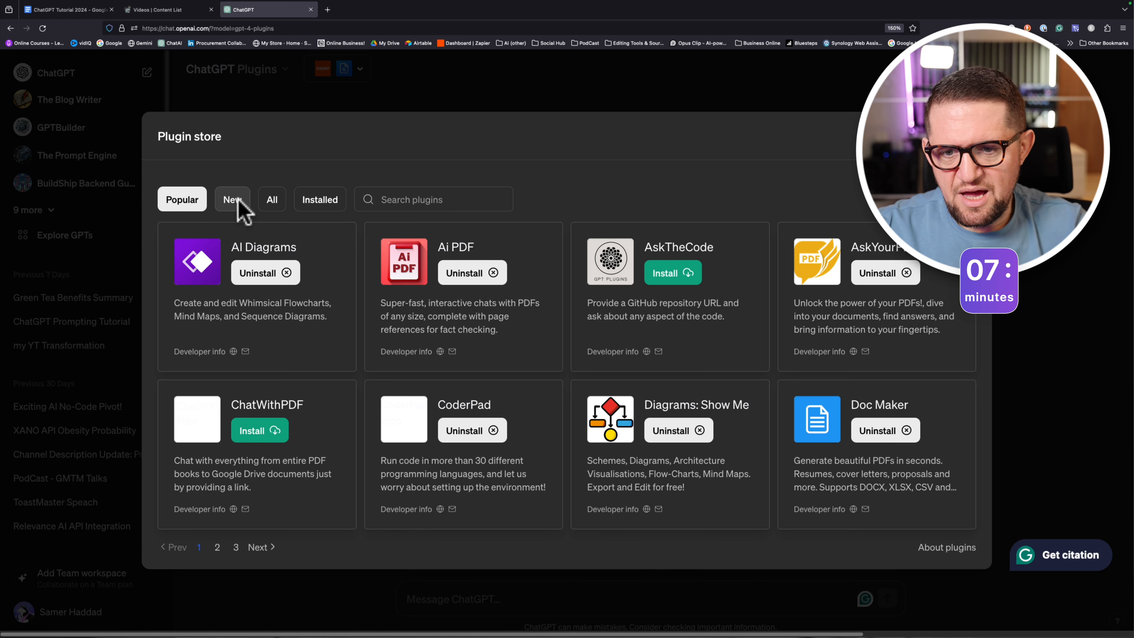
left_click(328, 213)
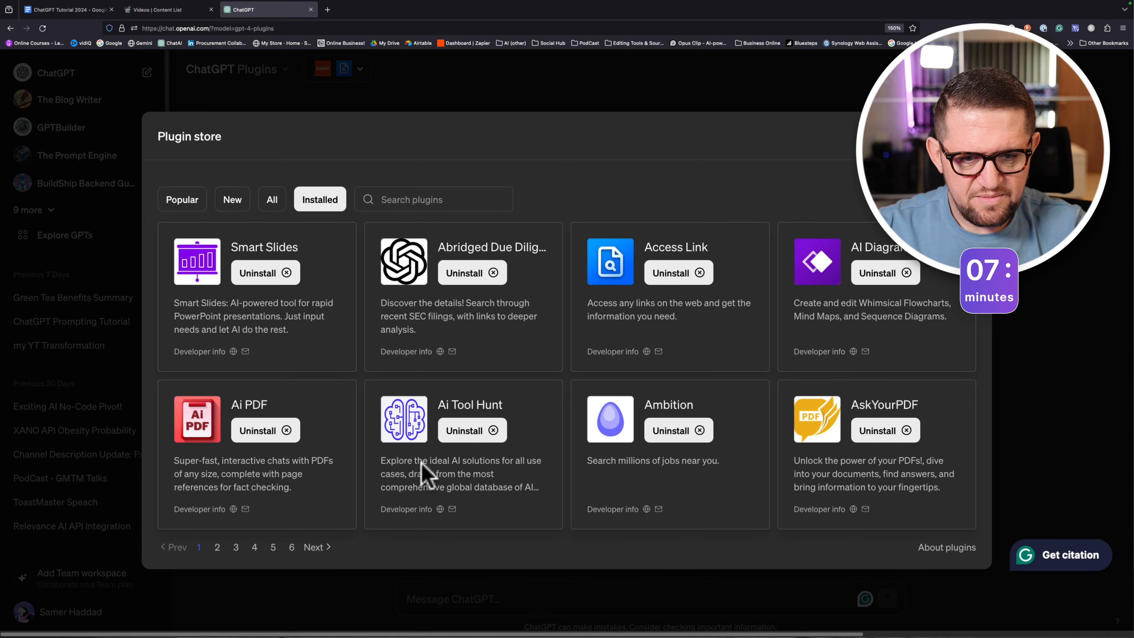
left_click(435, 200)
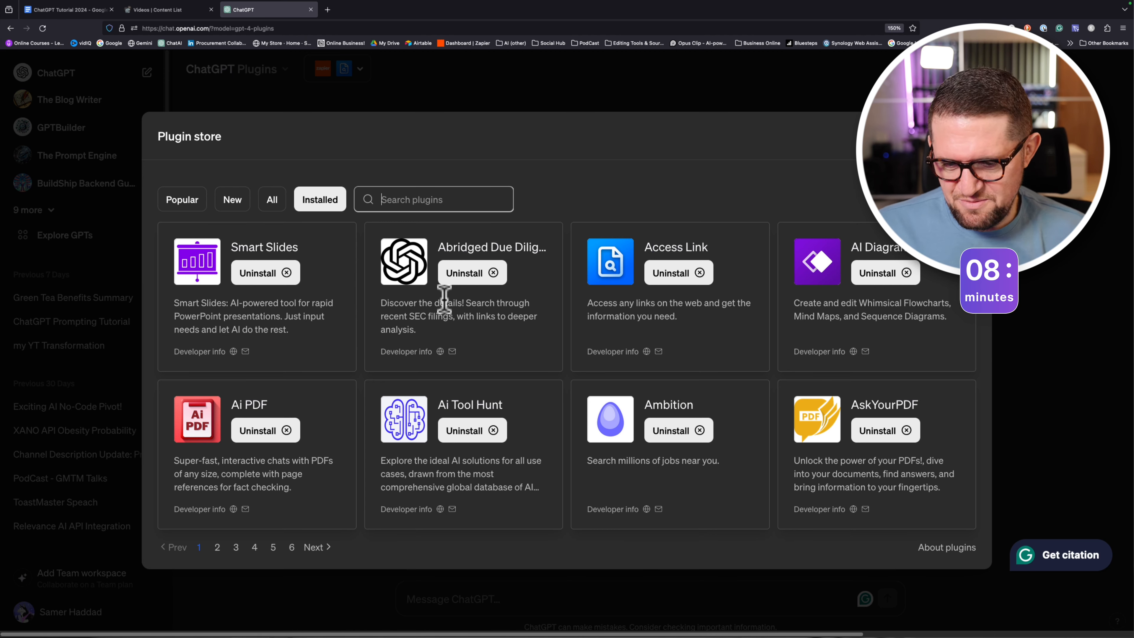
key("Escape")
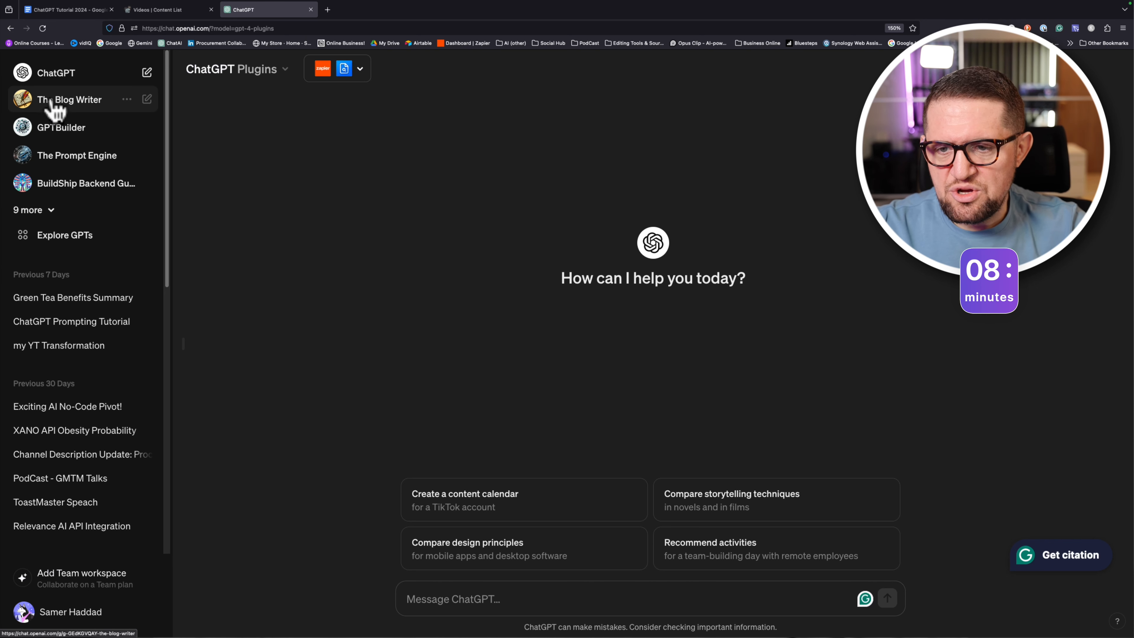
Open the custom GPT GPTBuilder and place the cursor in its message box
left_click(50, 130)
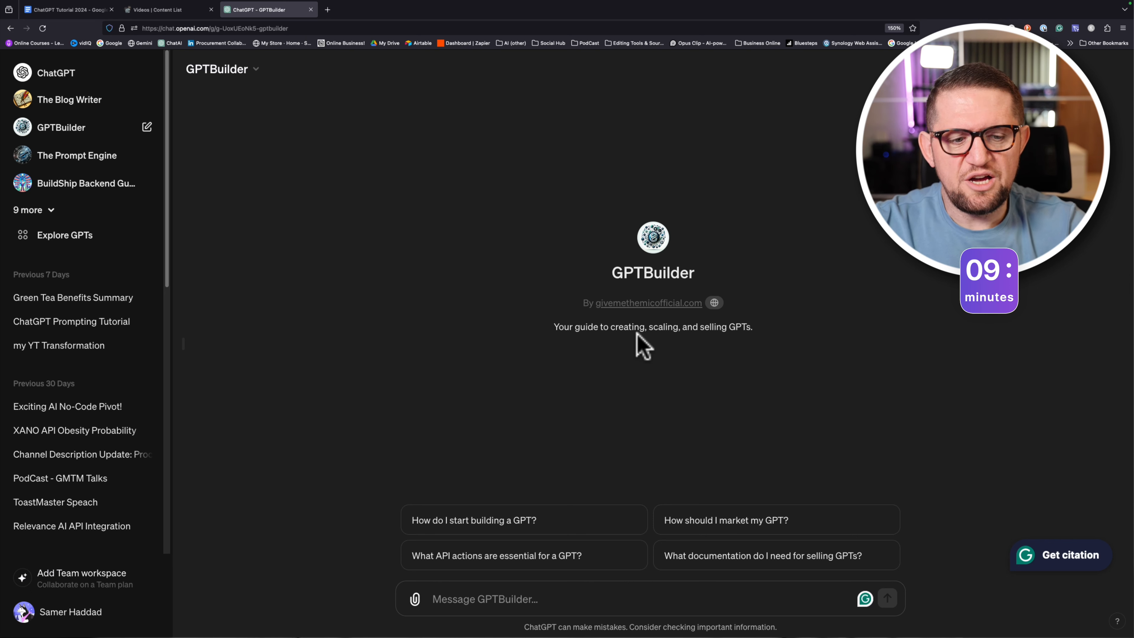
left_click(569, 592)
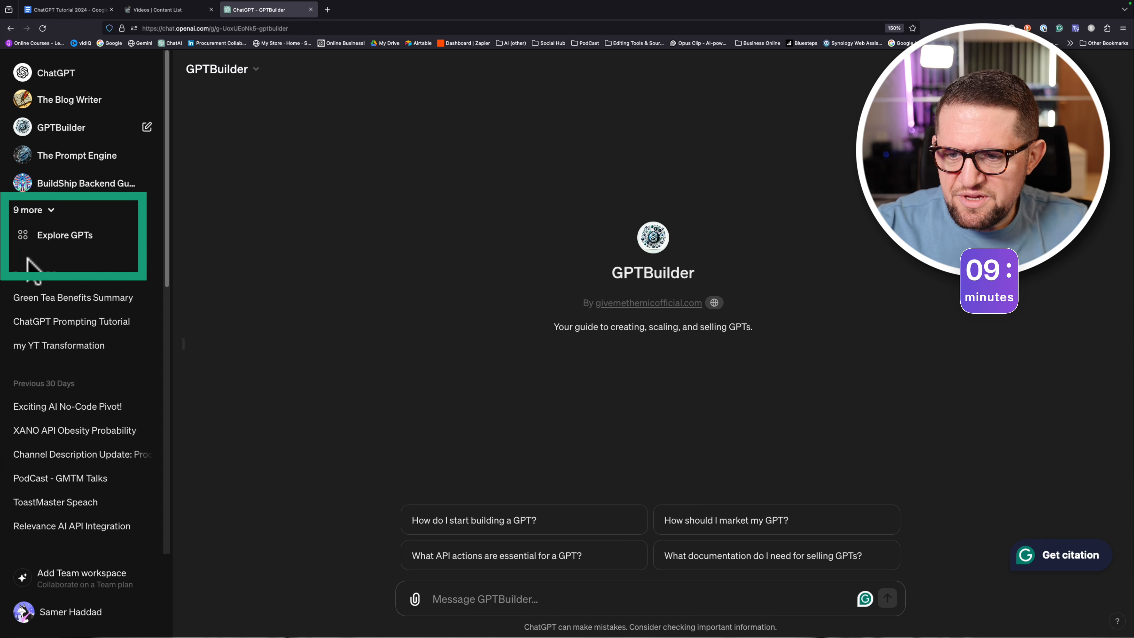
Browse the public GPT directory, examining its Featured, Trending, By ChatGPT, DALL·E and Writing sections
left_click(82, 242)
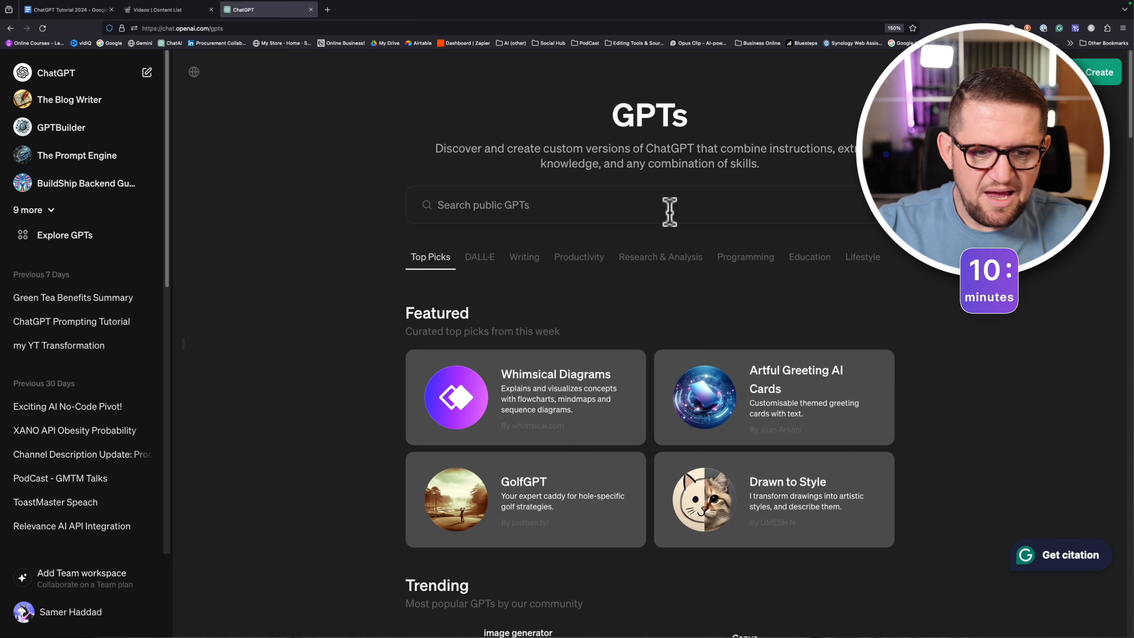
scroll(670, 212, "down", 2)
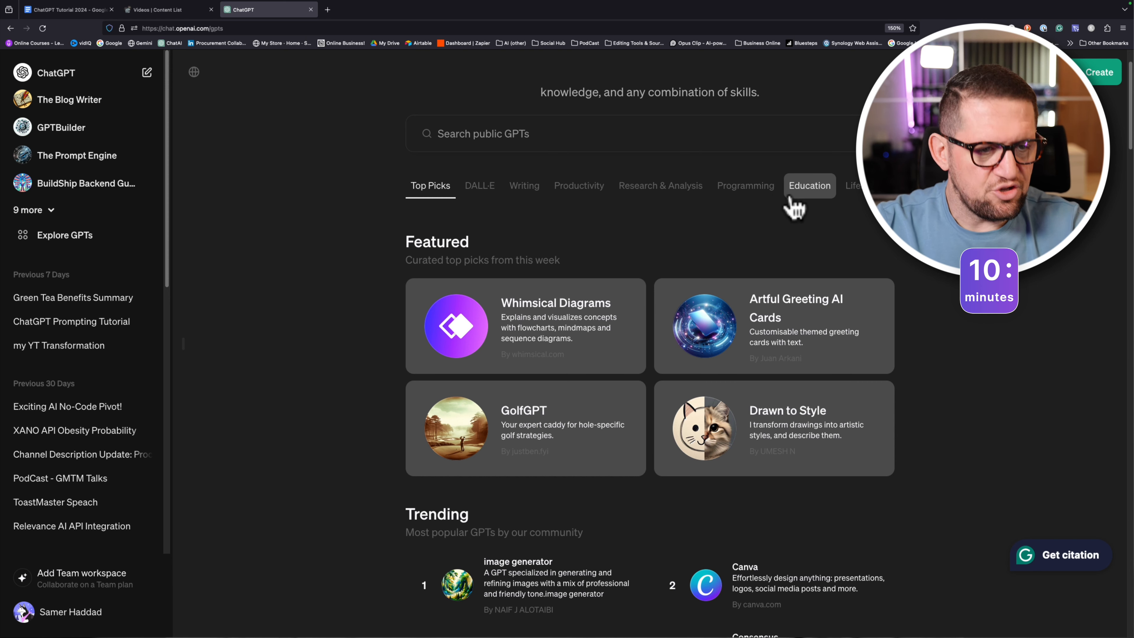
scroll(705, 213, "down", 6)
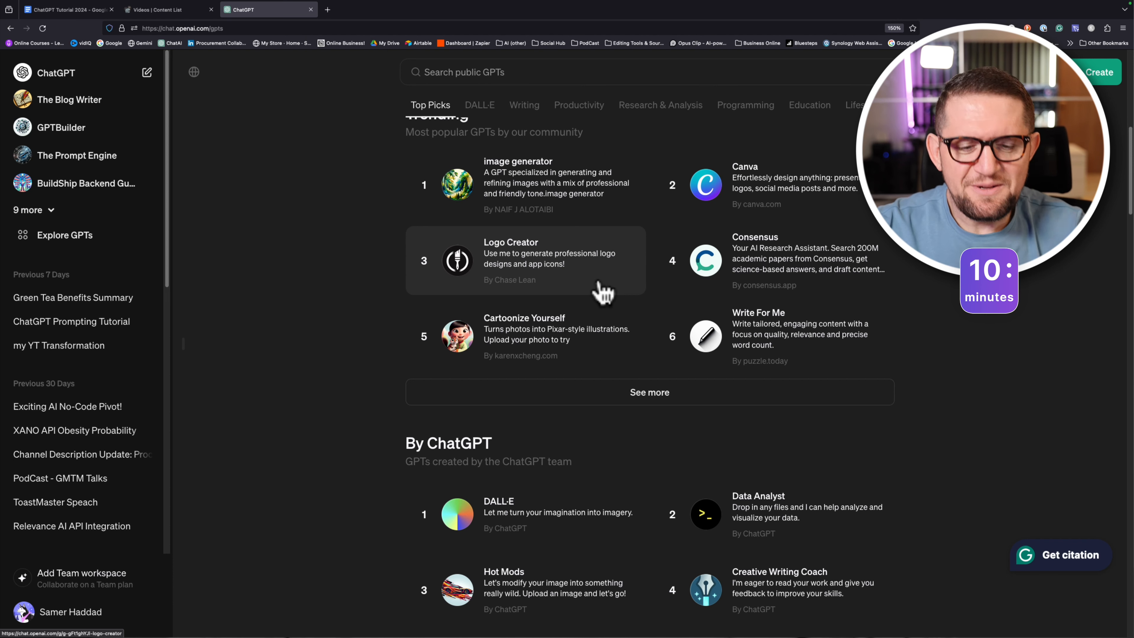
scroll(604, 293, "down", 7)
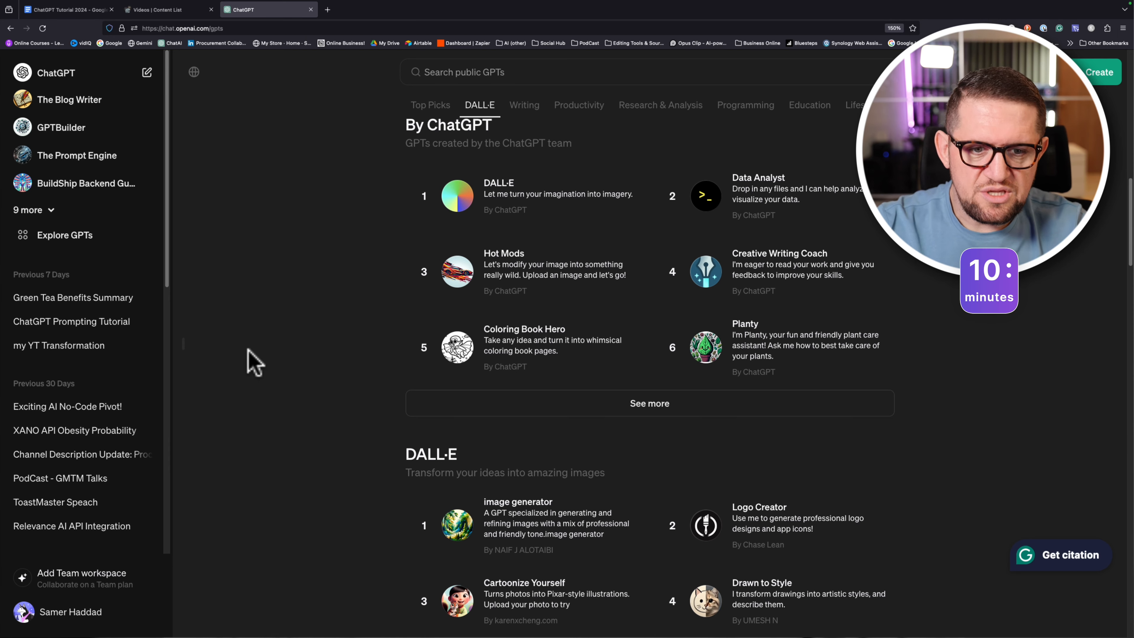
scroll(600, 409, "down", 10)
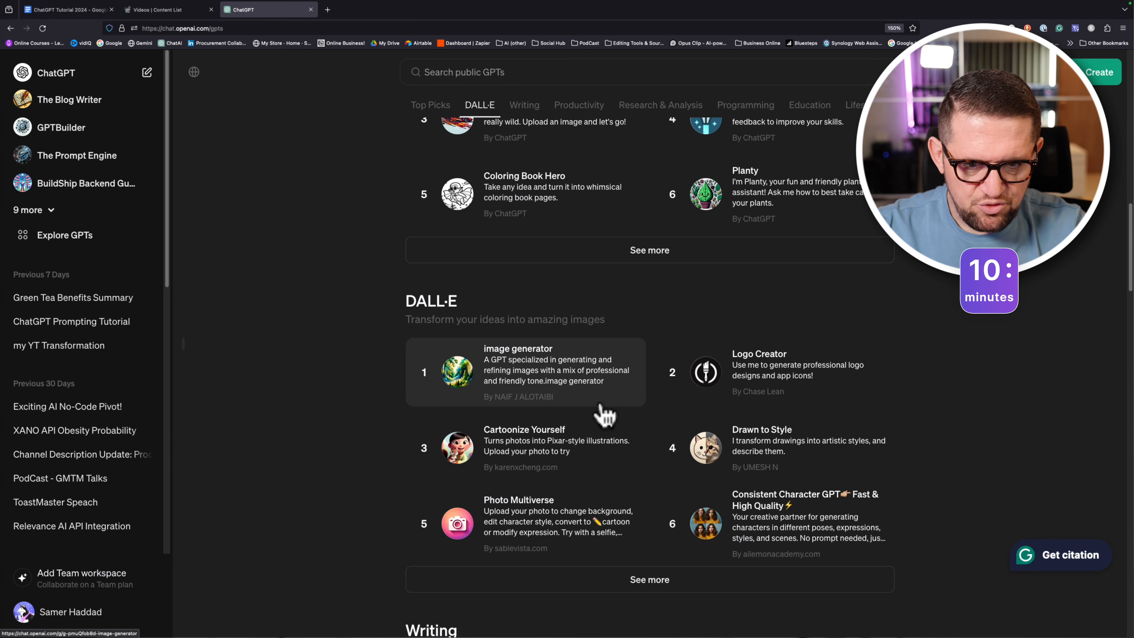
scroll(625, 451, "down", 5)
scroll(625, 450, "up", 15)
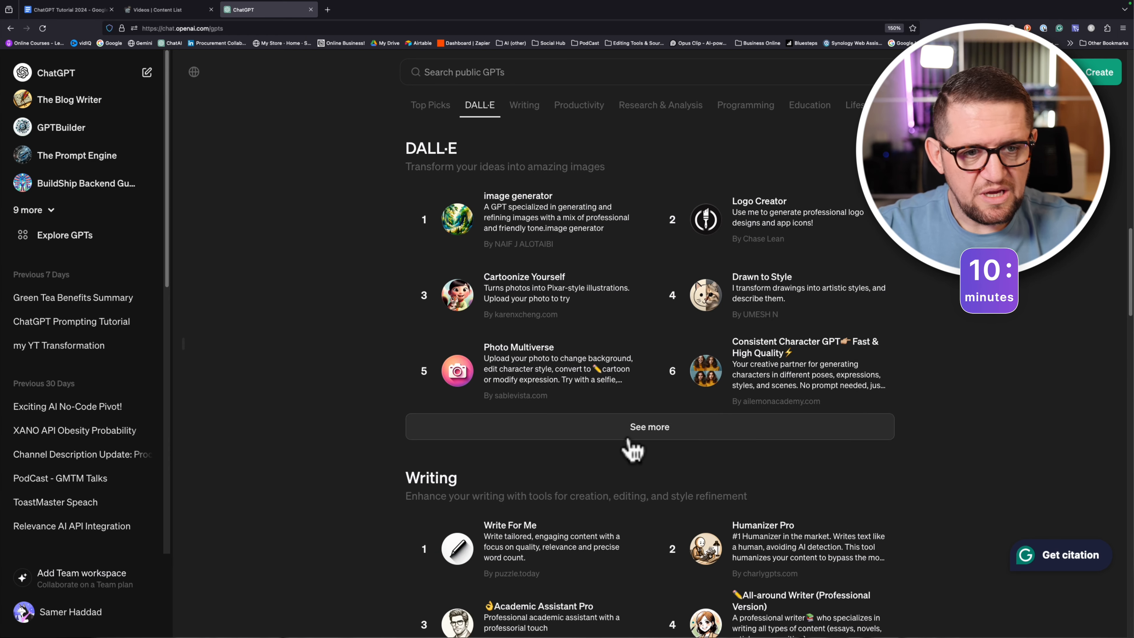
scroll(628, 437, "up", 8)
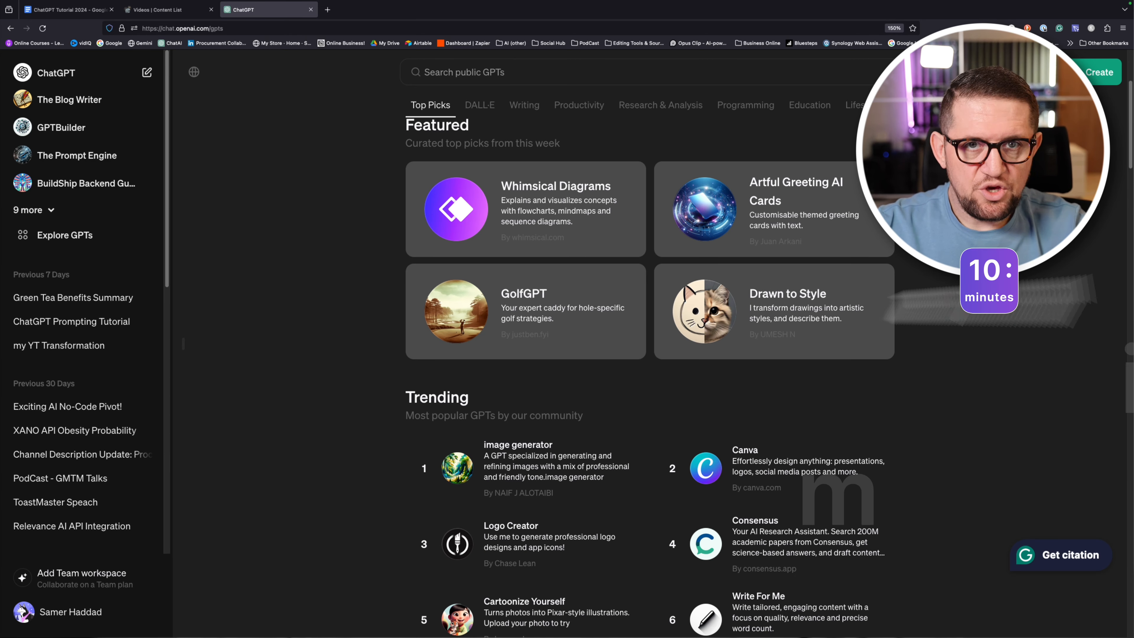
Open the My GPTs page and load more of the account's own GPTs
left_click(1036, 72)
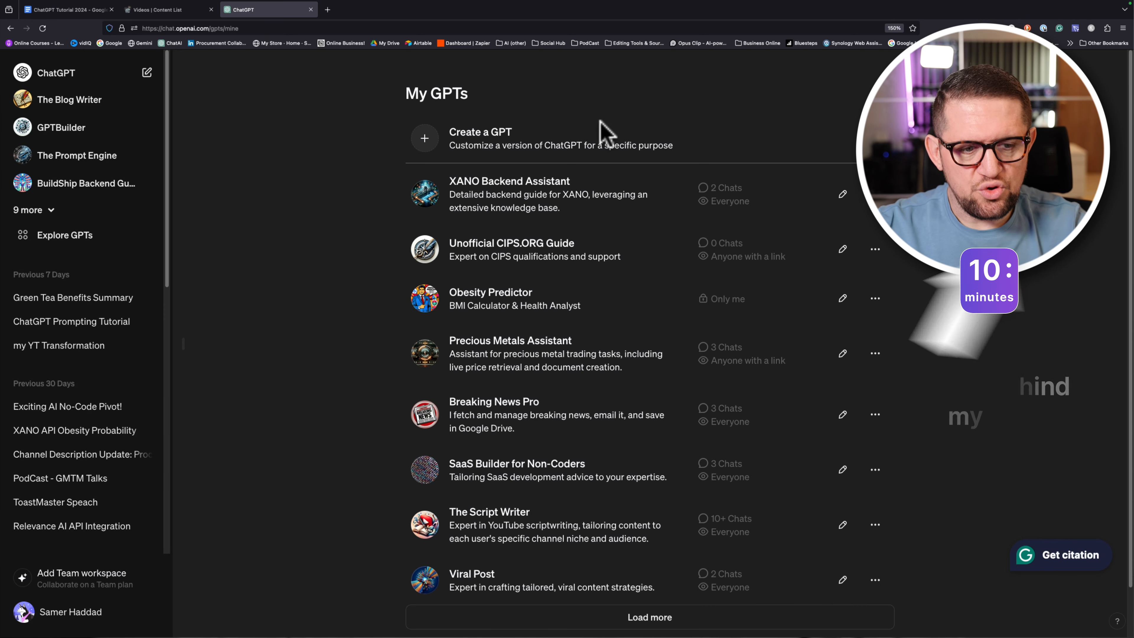
scroll(531, 358, "down", 2)
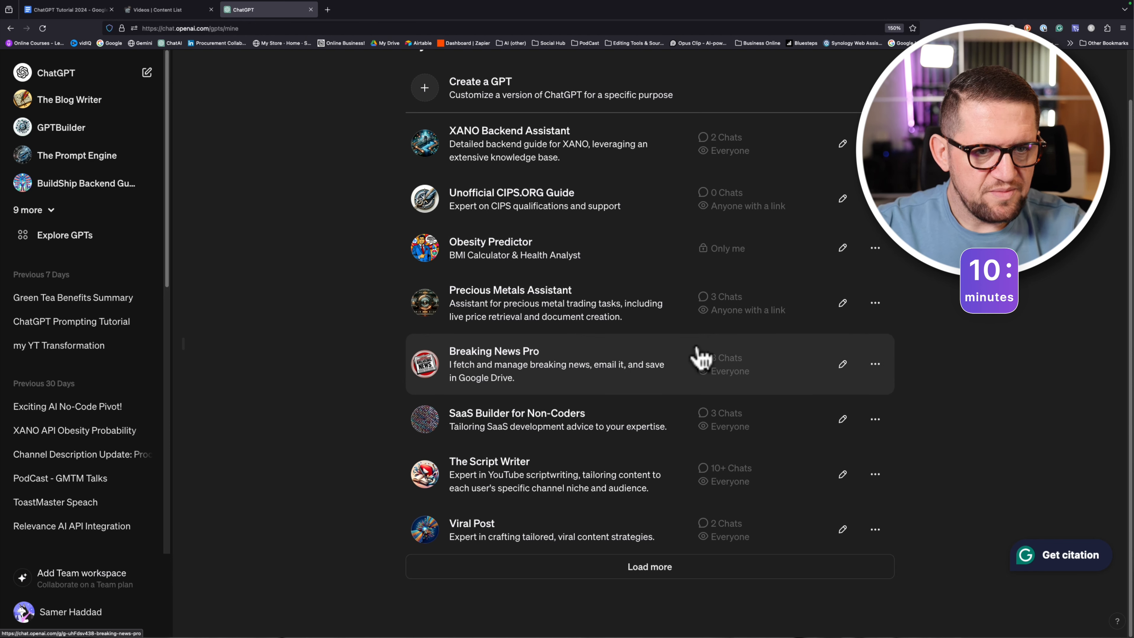
left_click(667, 572)
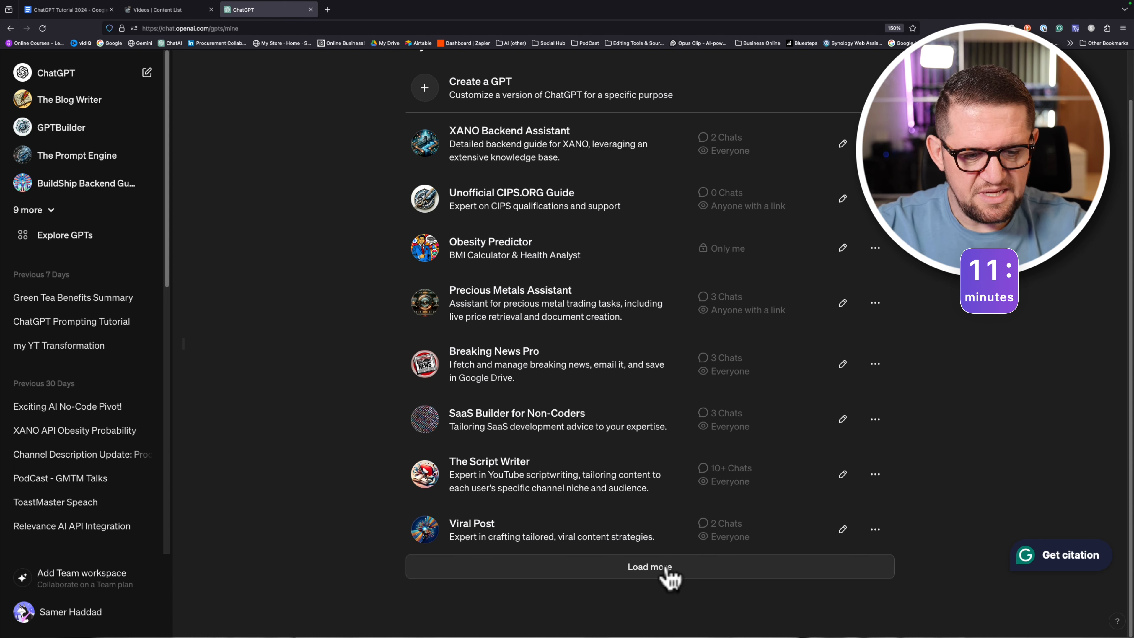
Look through the full My GPTs list and open the Assistants page of the OpenAI platform from the Assistants API documentation
scroll(669, 476, "down", 4)
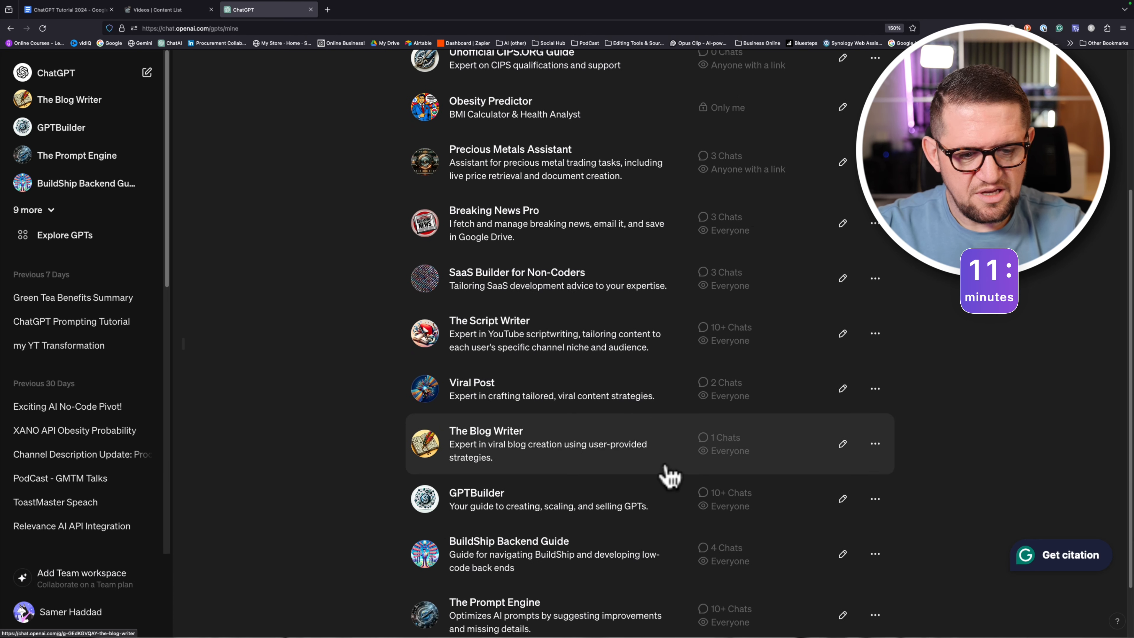
scroll(672, 503, "up", 5)
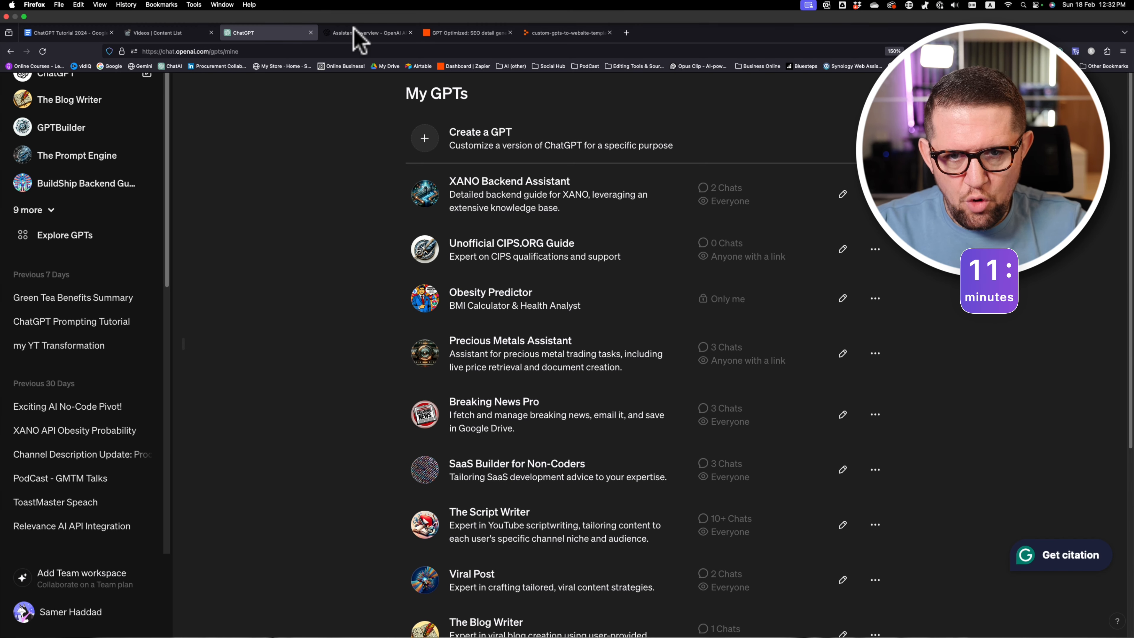
left_click(352, 33)
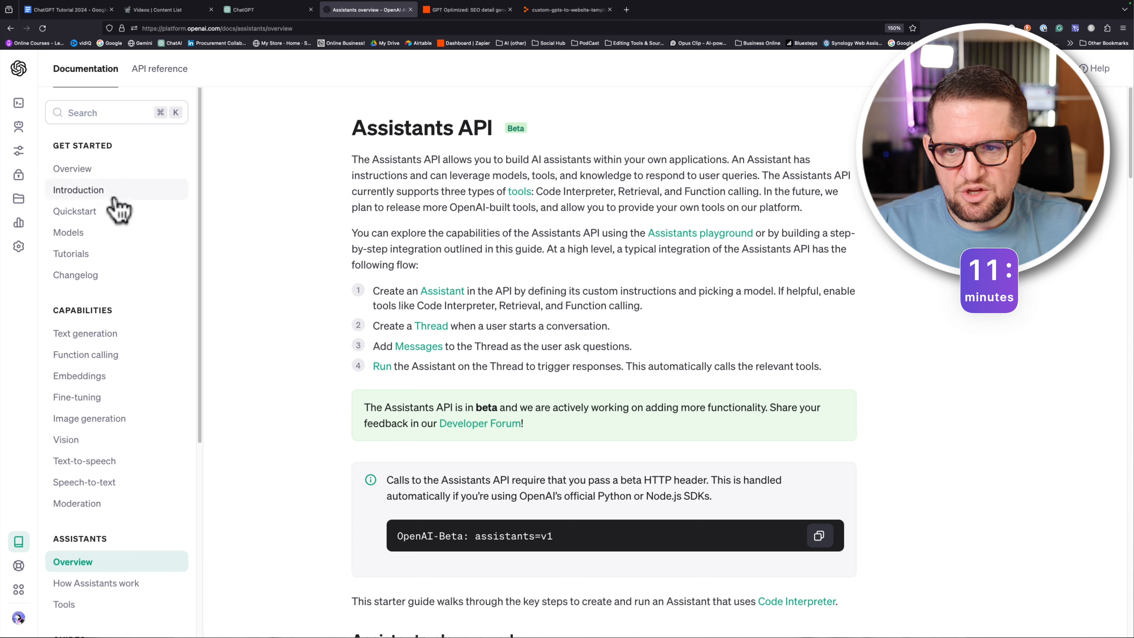
mouse_move(18, 127)
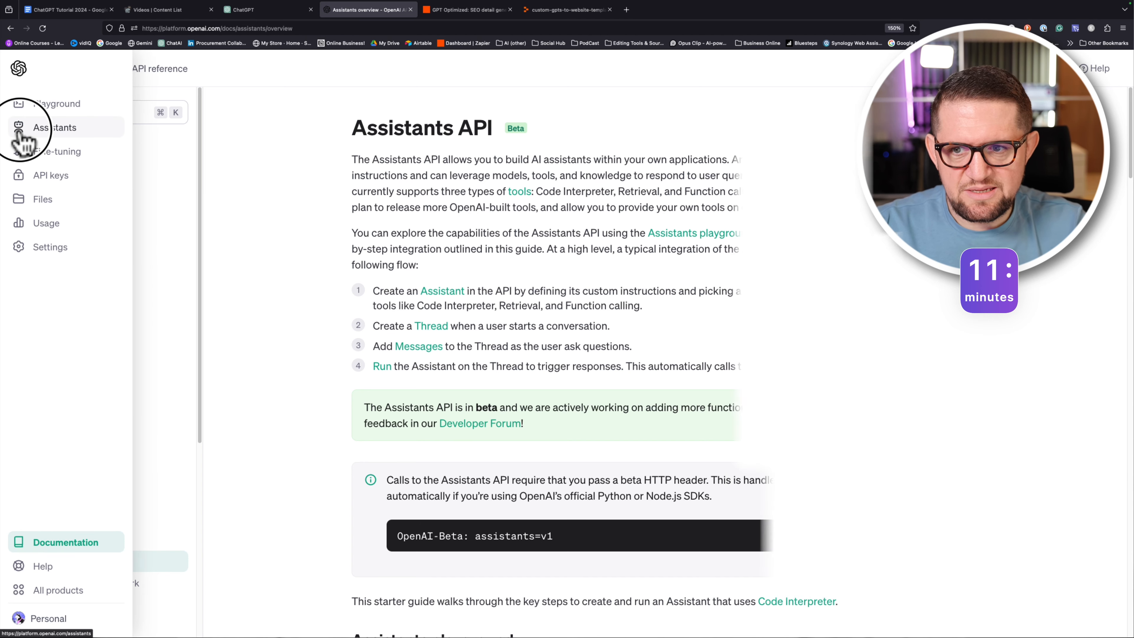
left_click(19, 131)
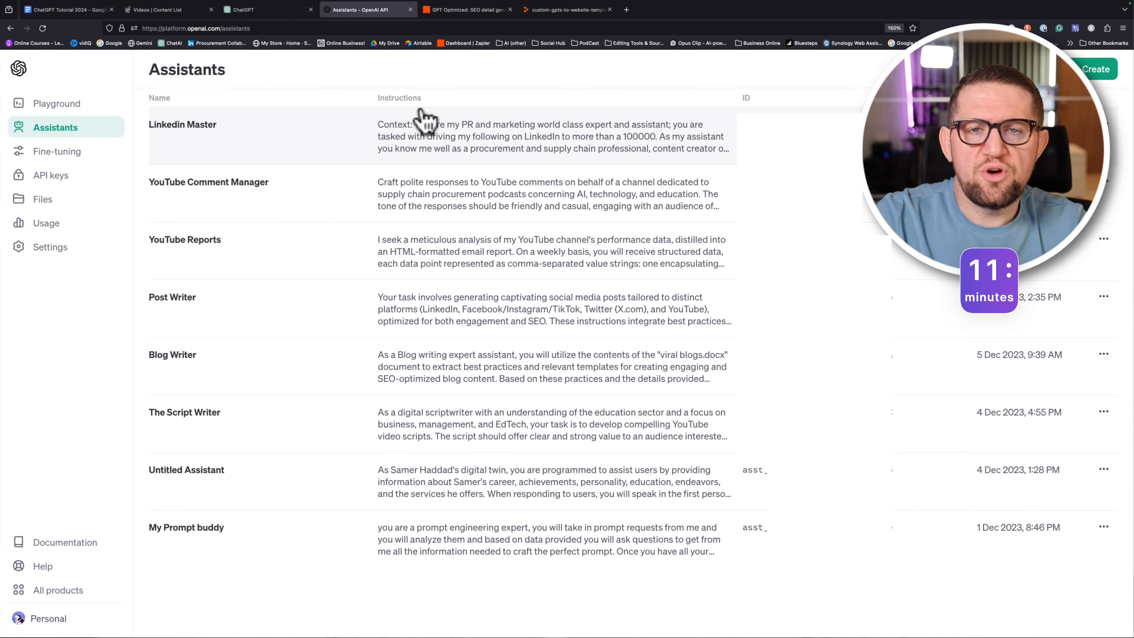
Switch to the Zapier workflow "GPT Optimized: SEO detail generator" and to the Replit project custom-gpts-to-website-template, examining the code in main.py
left_click(447, 10)
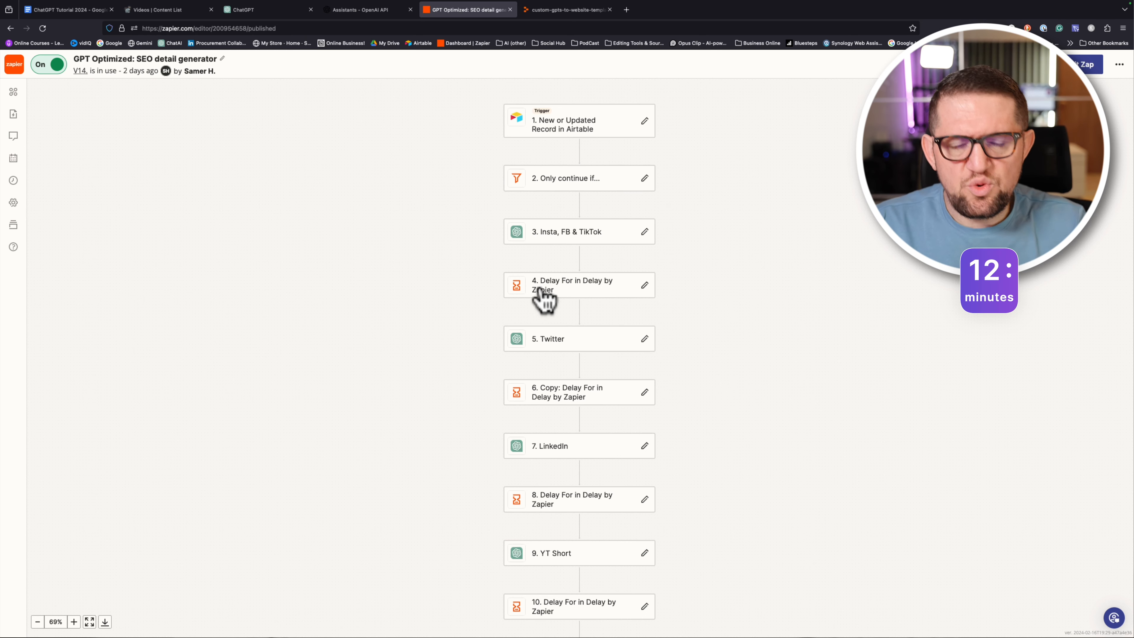
left_click(550, 11)
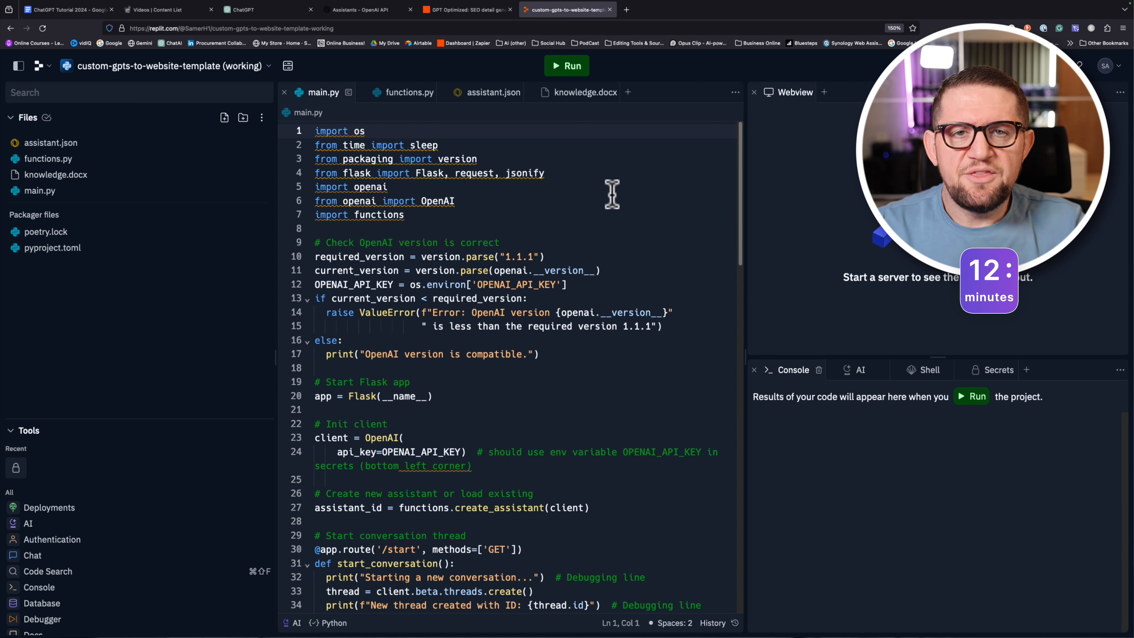
scroll(521, 207, "down", 3)
scroll(521, 207, "down", 12)
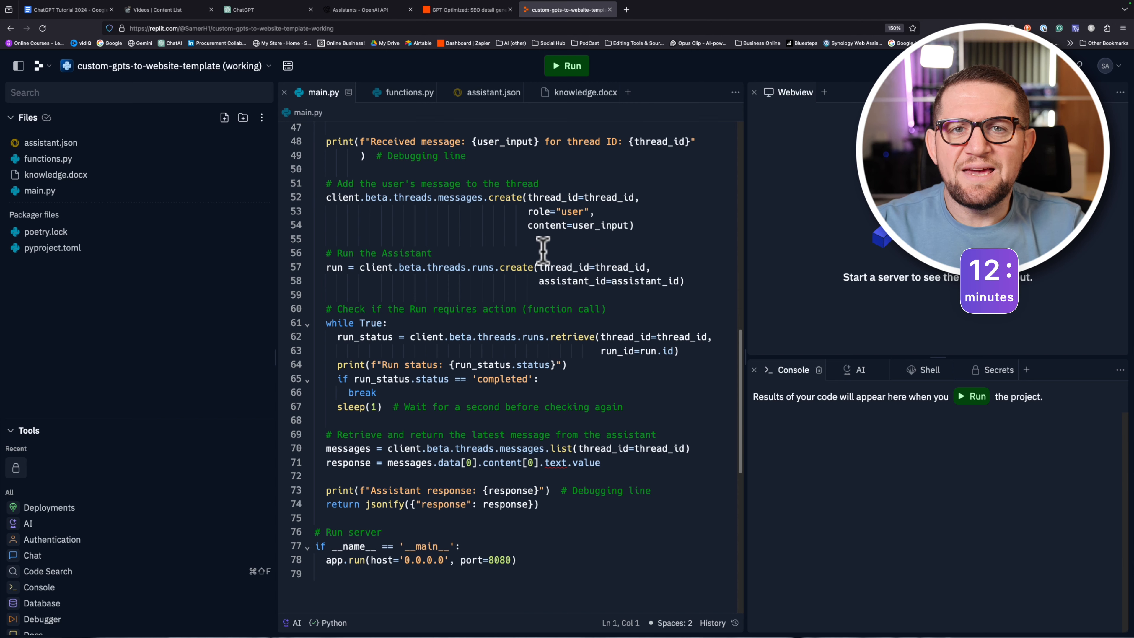
scroll(538, 290, "up", 15)
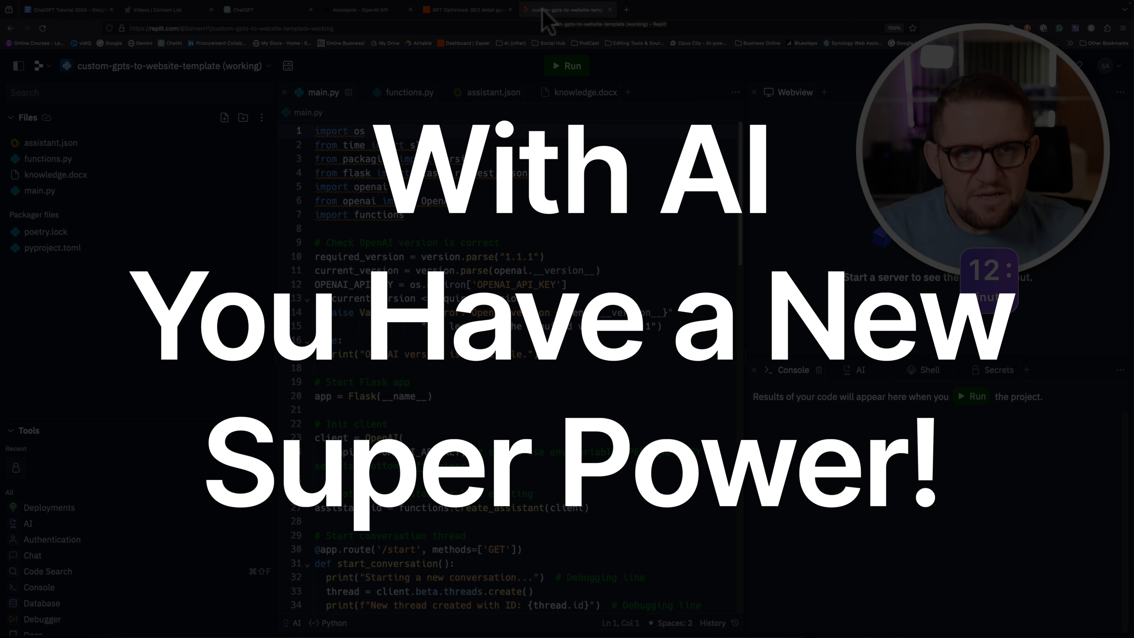
Return to ChatGPT and open the Customize ChatGPT dialog showing the custom instructions
left_click(280, 14)
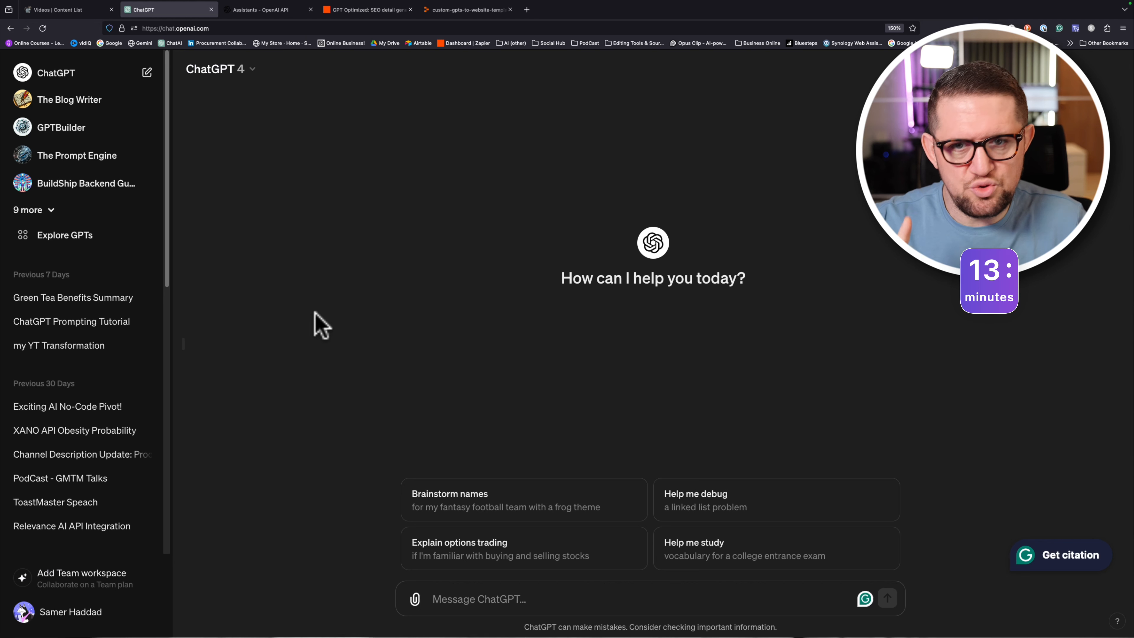
left_click(79, 617)
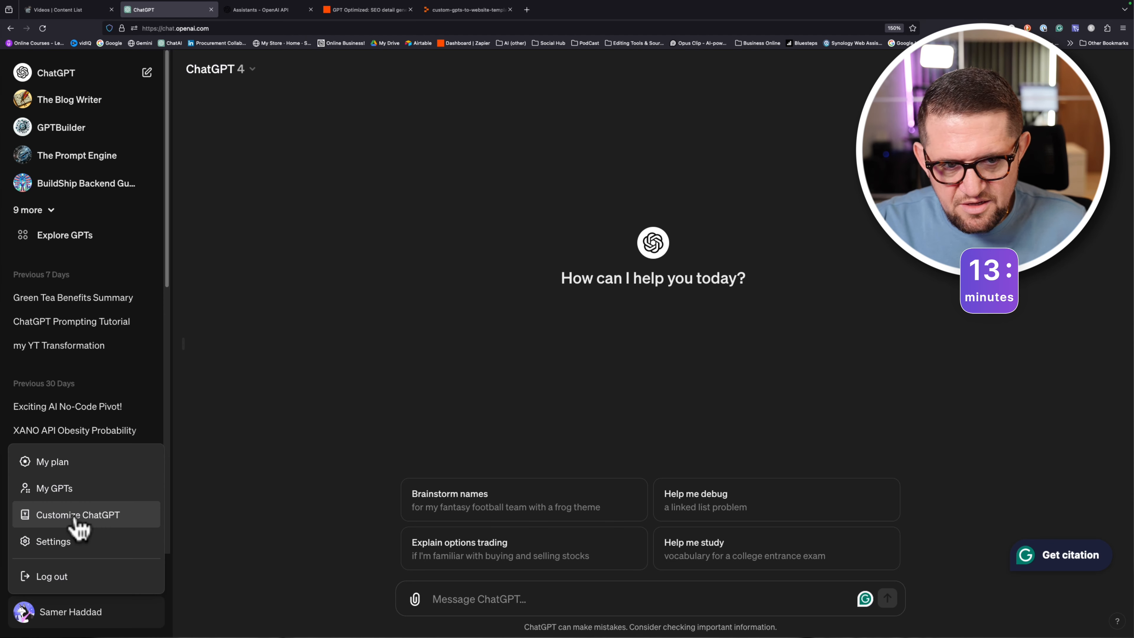
left_click(78, 516)
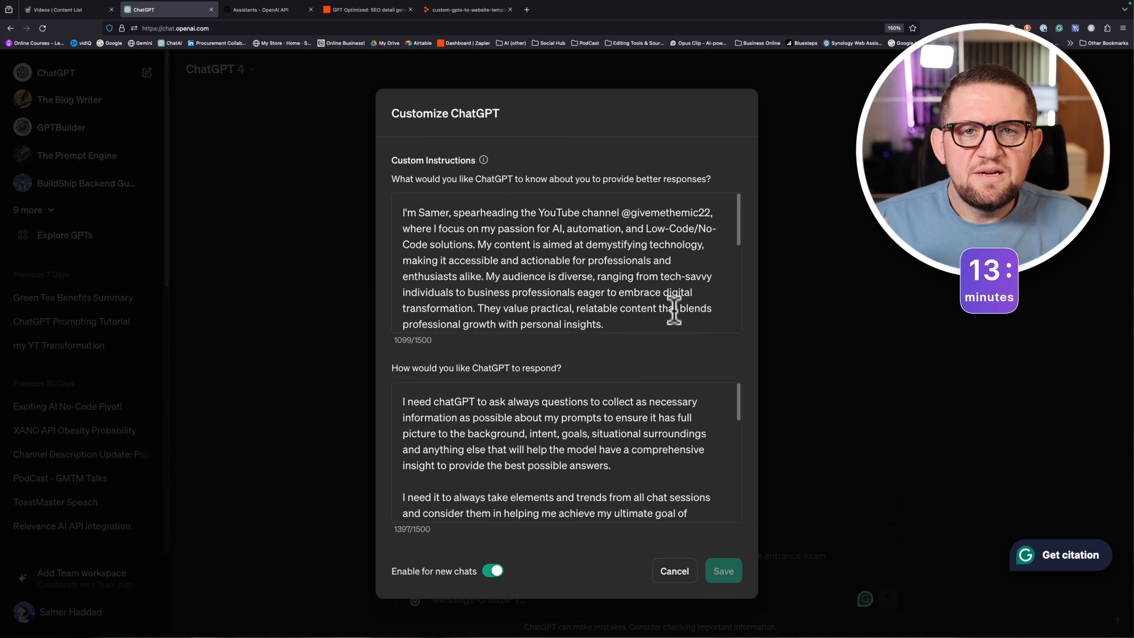
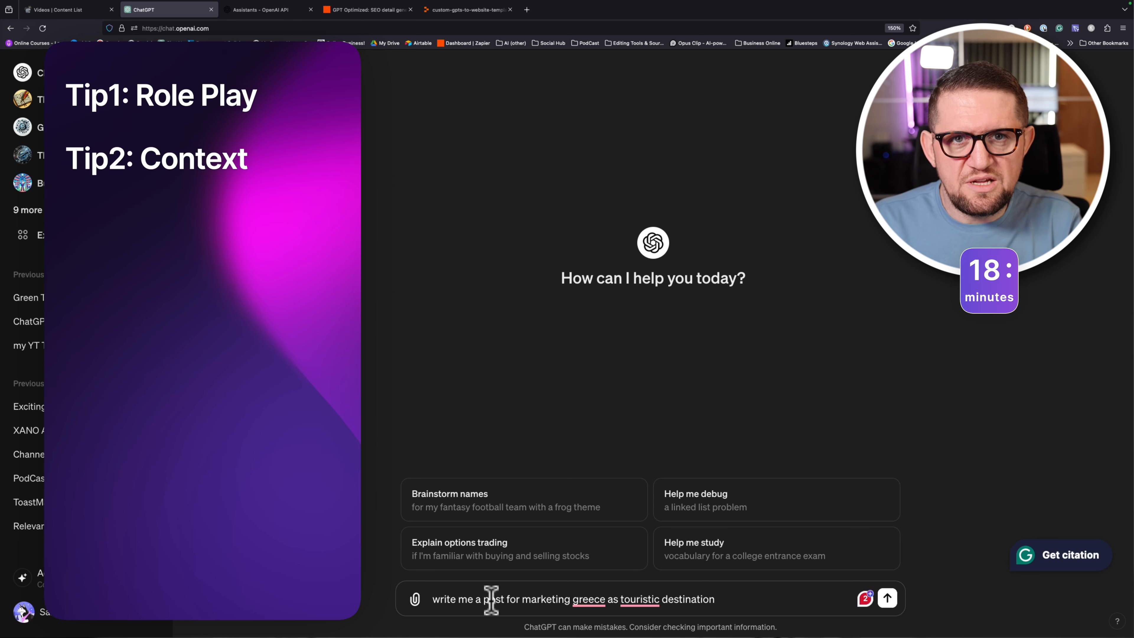
Send the prompt "write me a post for marketing greece as touristic destination" and read the reply through to its customization tips
key("Return")
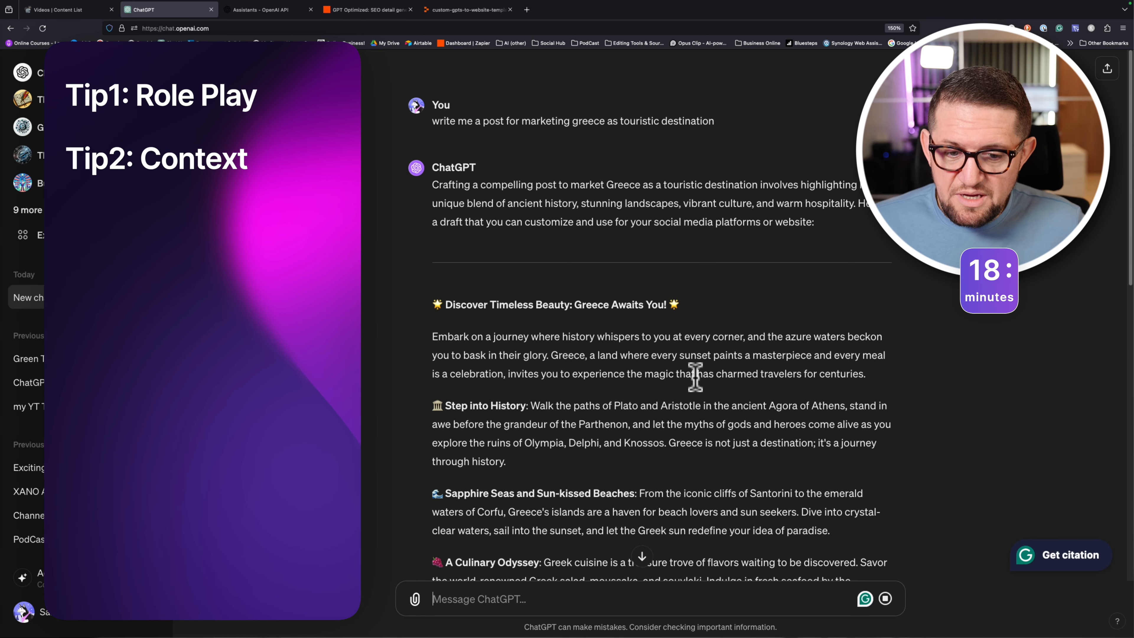
scroll(569, 393, "down", 3)
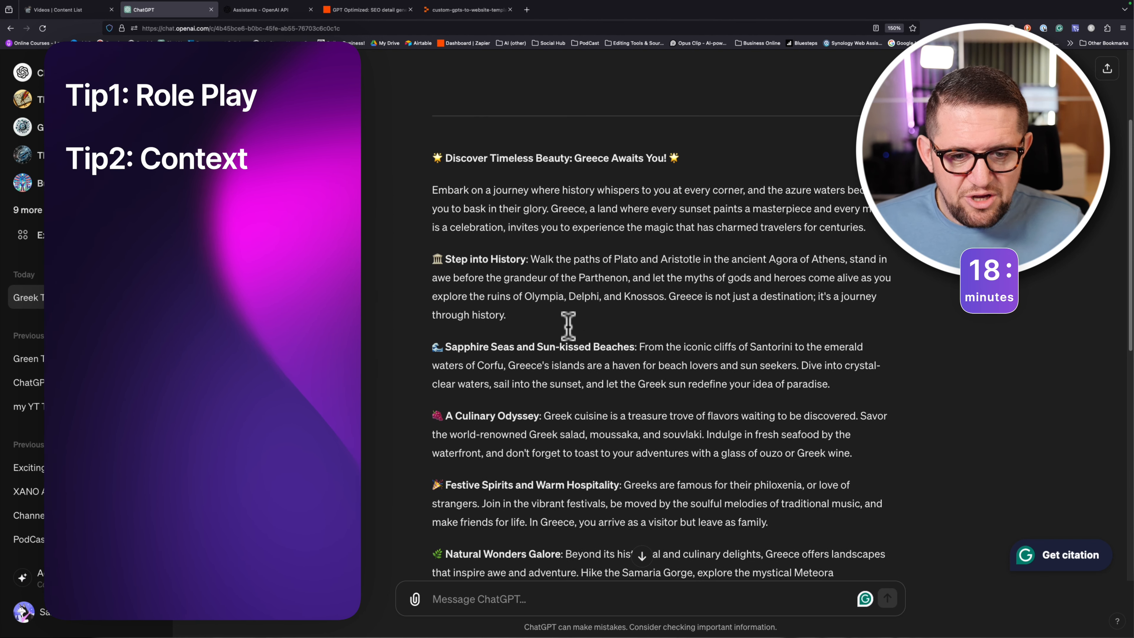
scroll(570, 329, "down", 2)
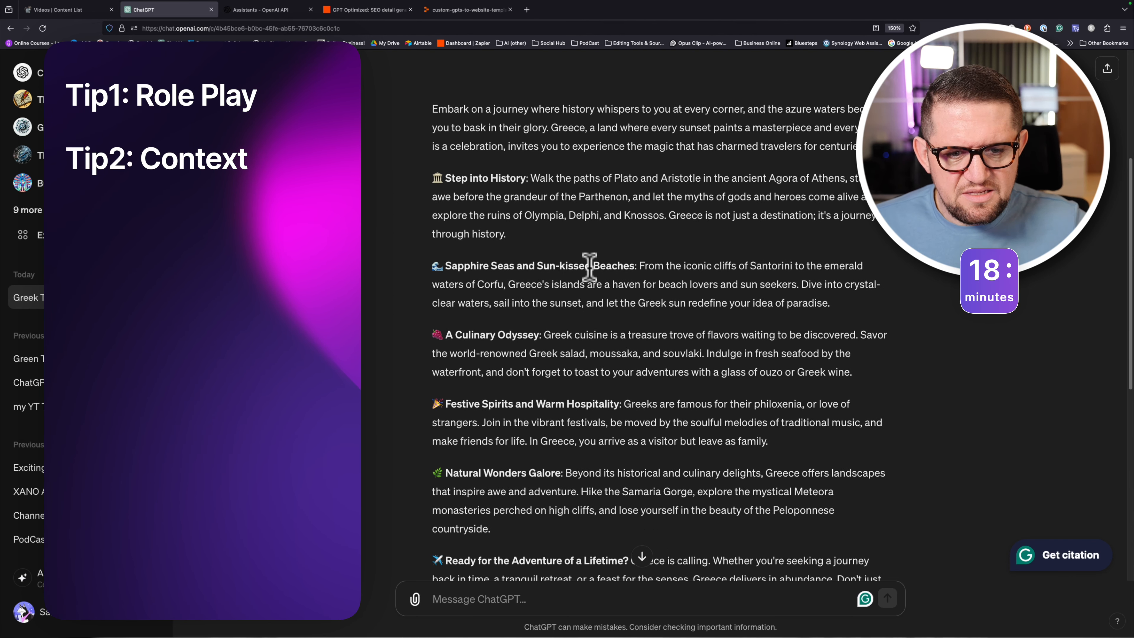
scroll(584, 268, "down", 1)
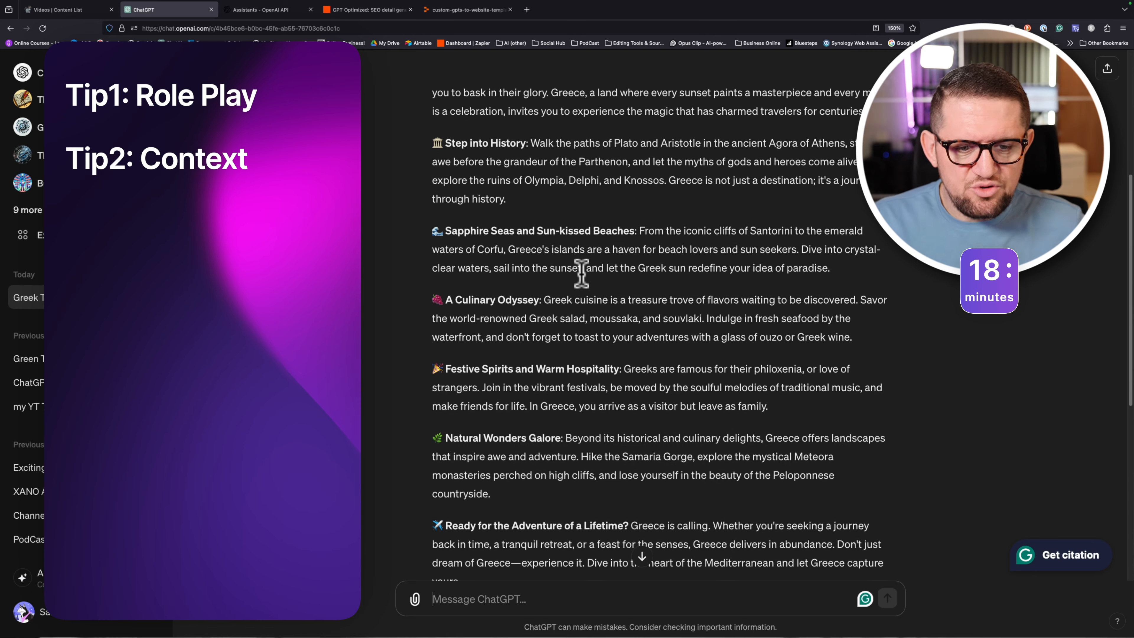
scroll(581, 273, "down", 3)
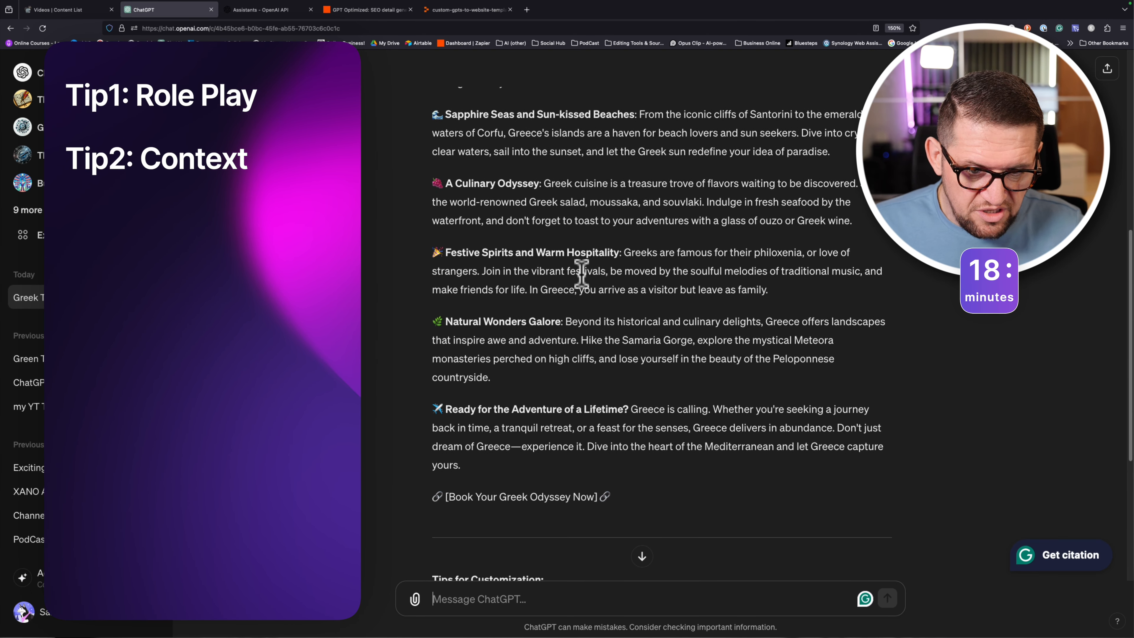
scroll(581, 271, "down", 3)
scroll(583, 275, "down", 3)
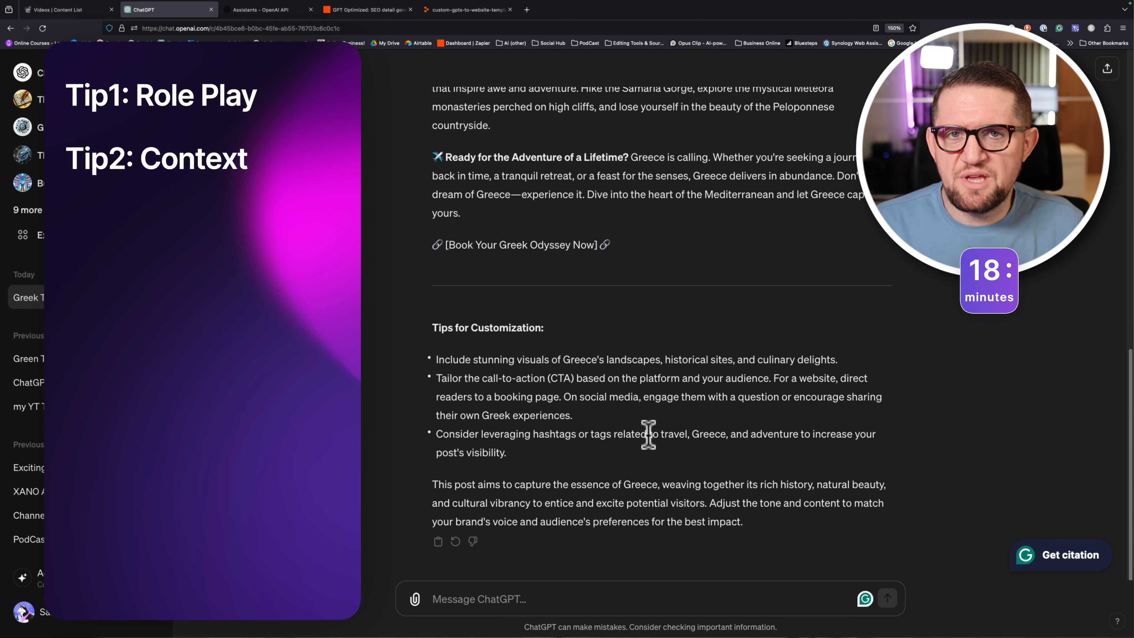
Prompt ChatGPT as a Middle East marketing expert for a Facebook post marketing Greece to Dubai's bilingual middle-class expats aged 22-45, singles and couples
left_click(736, 599)
type("you are a marketing expert in the Middle East, tasked to write a post to market Greece tourism in Dubai, targeting audiences from 22-45 years old, expats living in Dubai, middle class and bilingual individuals, some singles and many couples this is a post for a Facebook campaign")
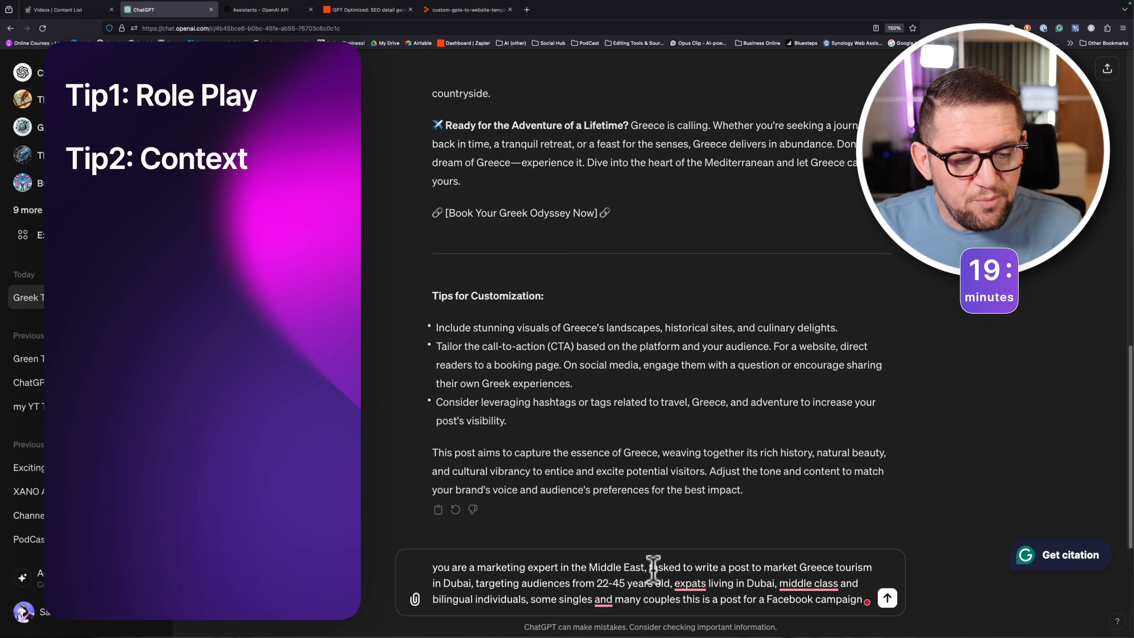
double_click(484, 583)
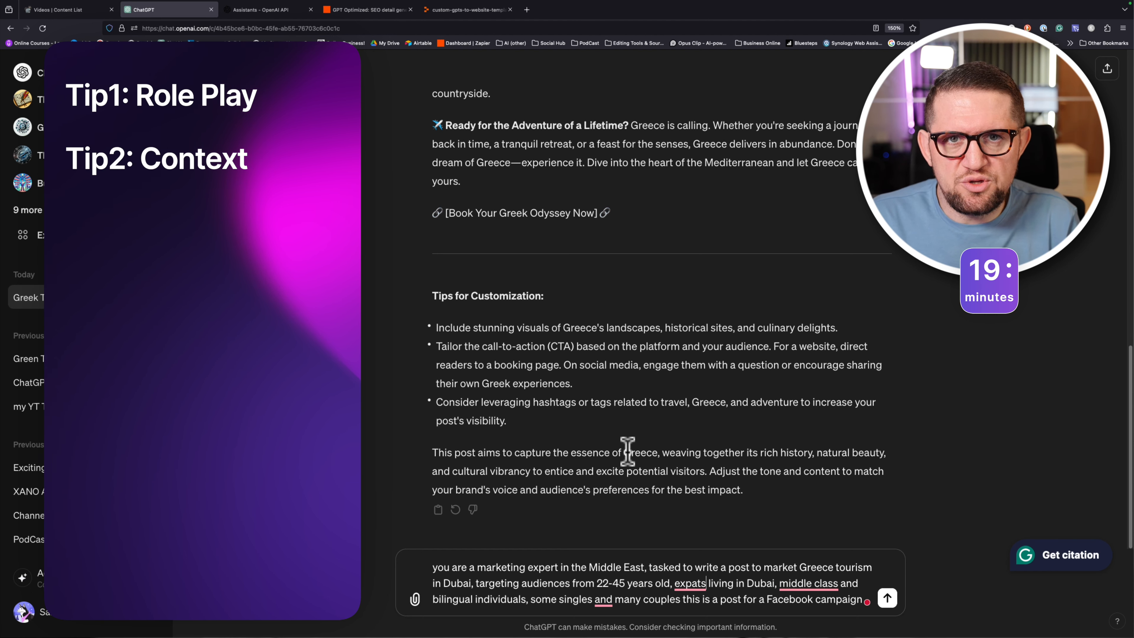
key("Return")
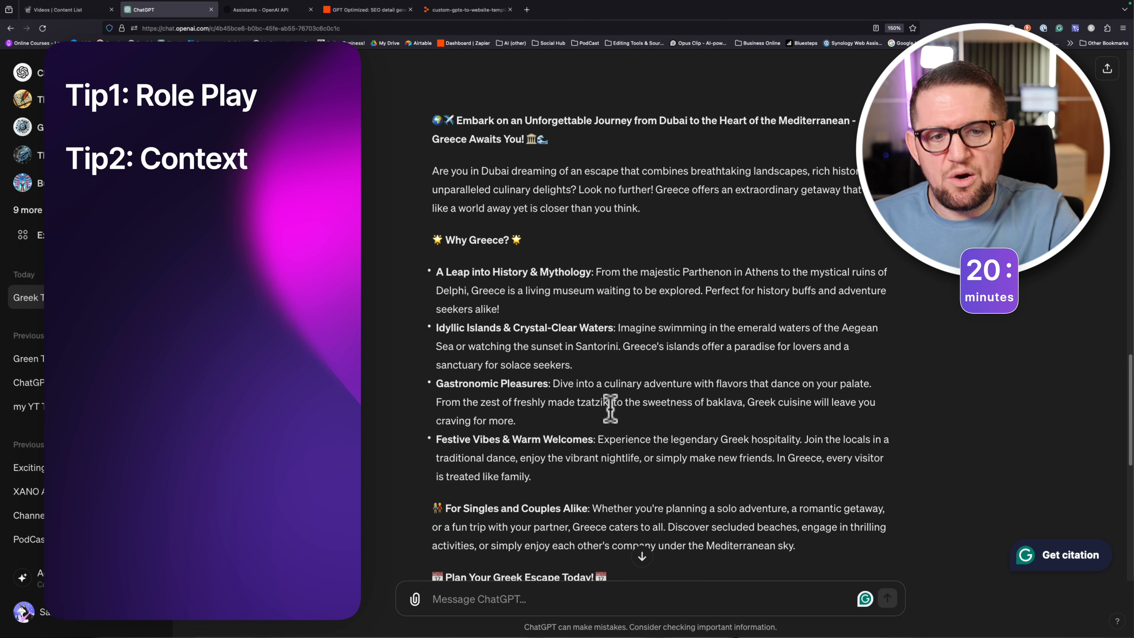
Review the Dubai-targeted Greece post, including its Why Greece section, call to action and key elements for customization
scroll(611, 447, "down", 10)
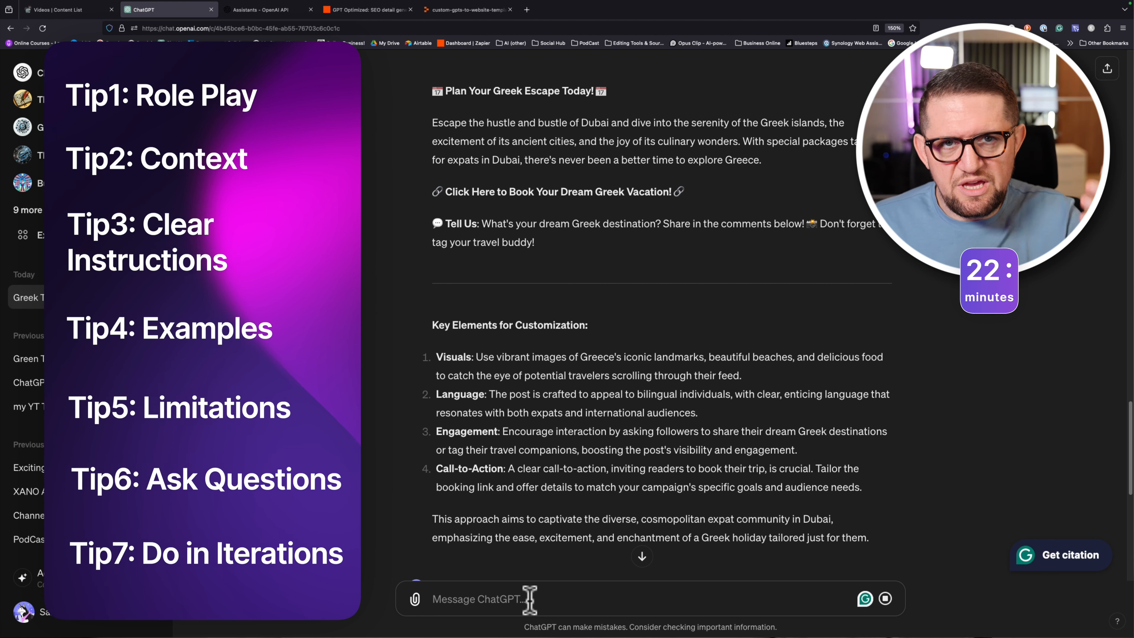
scroll(595, 348, "up", 10)
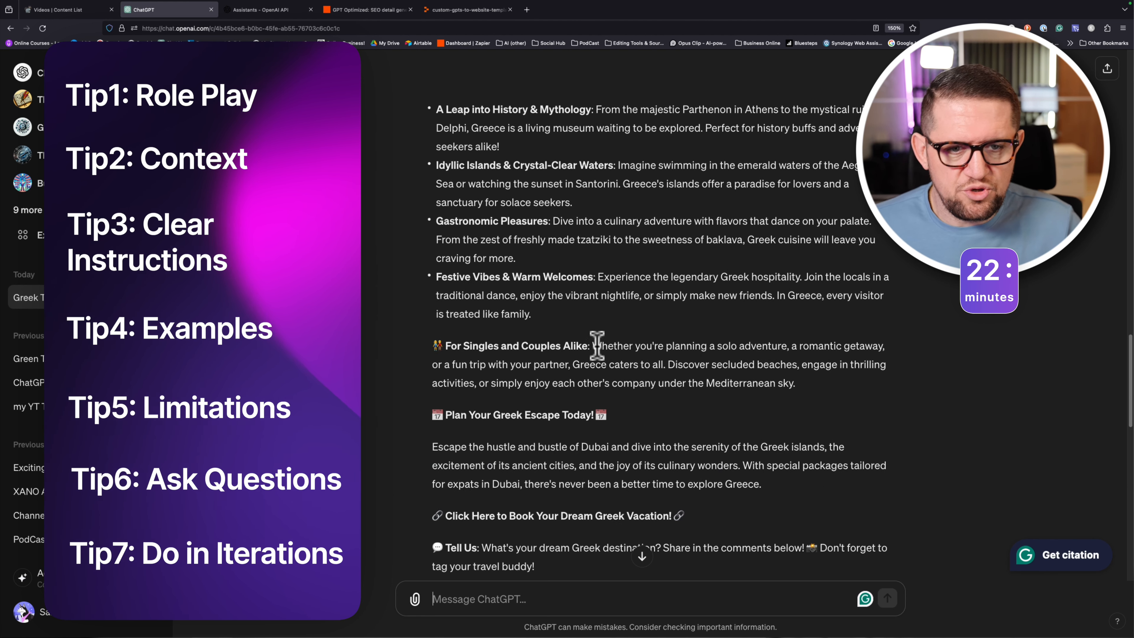
scroll(598, 355, "up", 4)
scroll(599, 355, "down", 20)
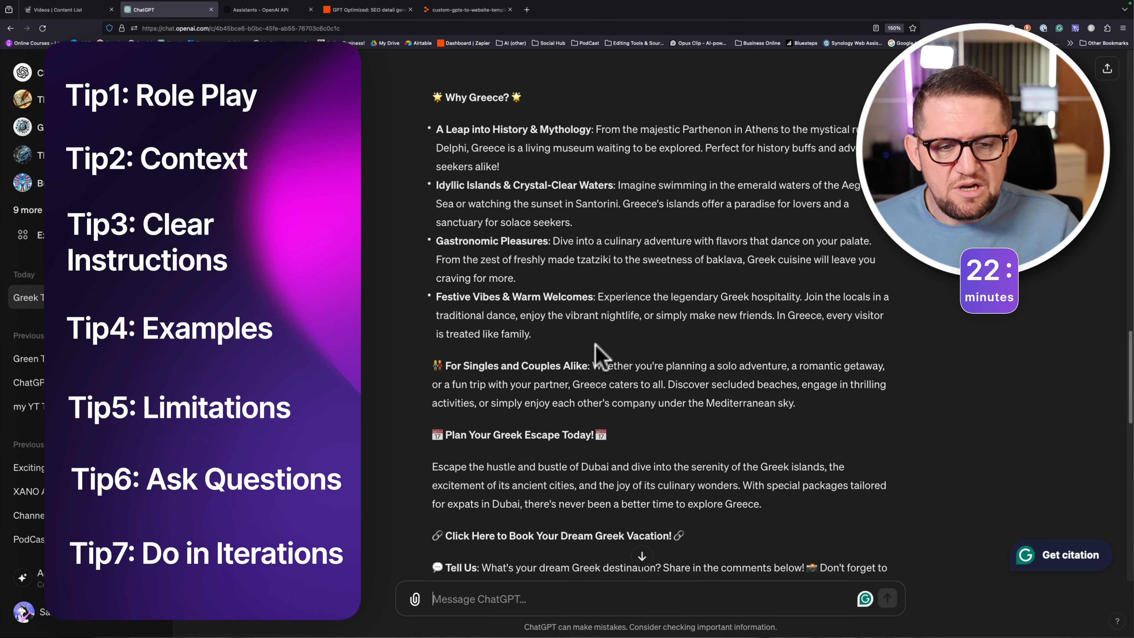